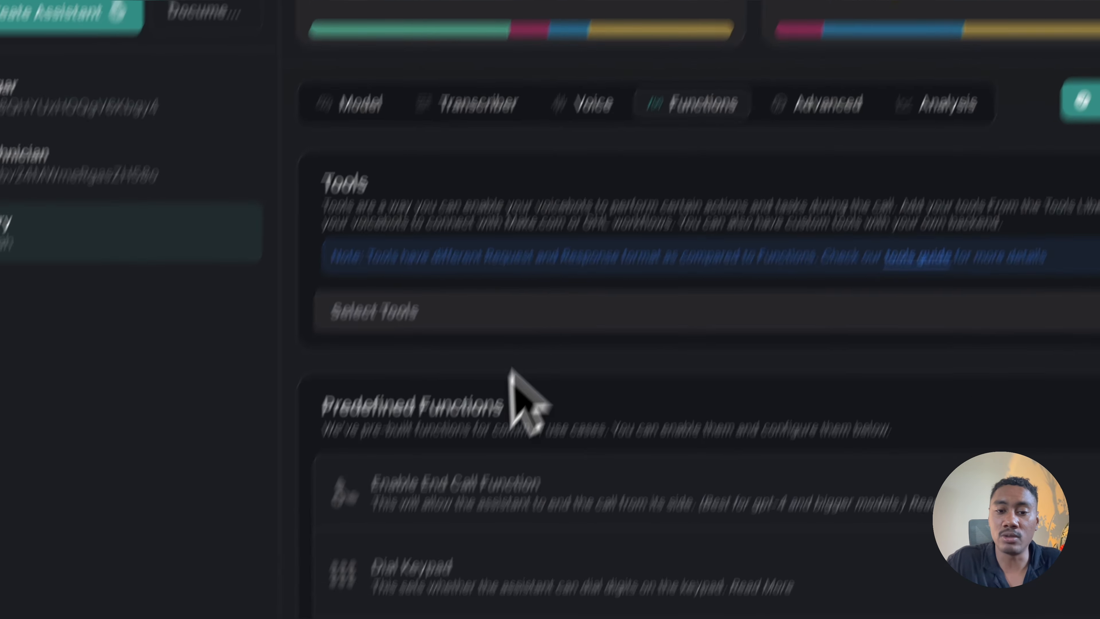
Step: Review the Mary assistant's functions, model and voice settings, and publish the assistant
scroll(450, 511, "down", 2)
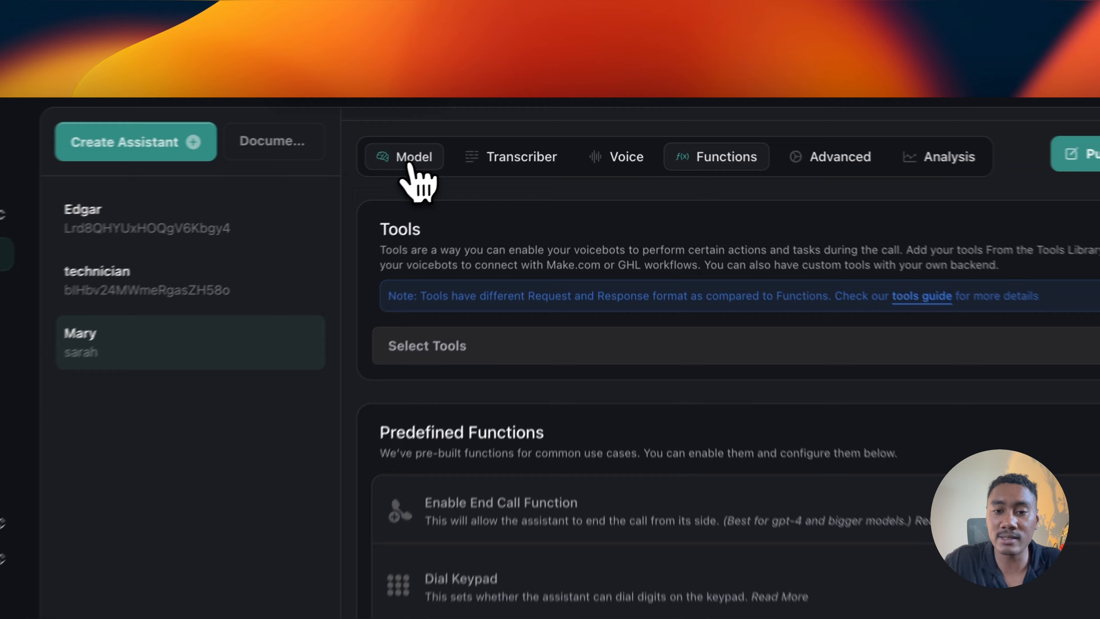
left_click(498, 131)
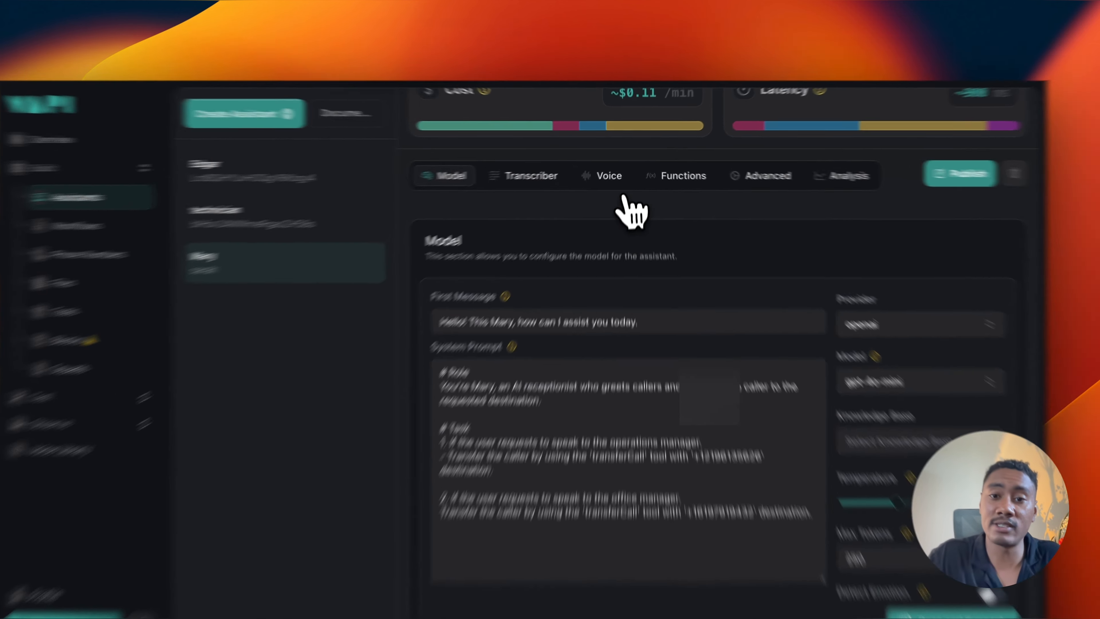
left_click(615, 168)
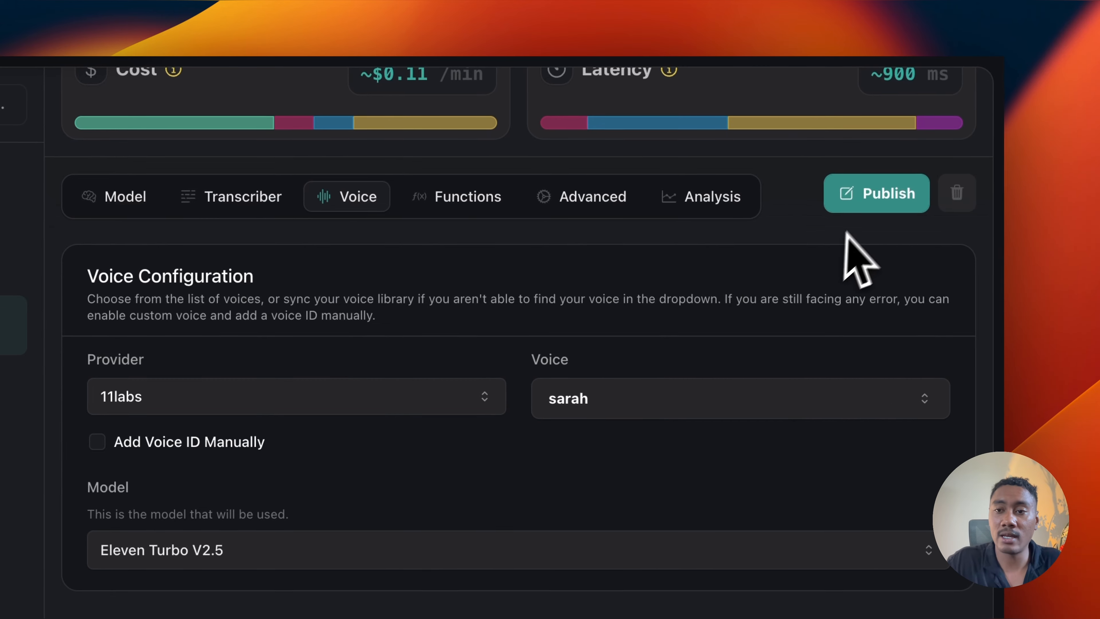
left_click(863, 201)
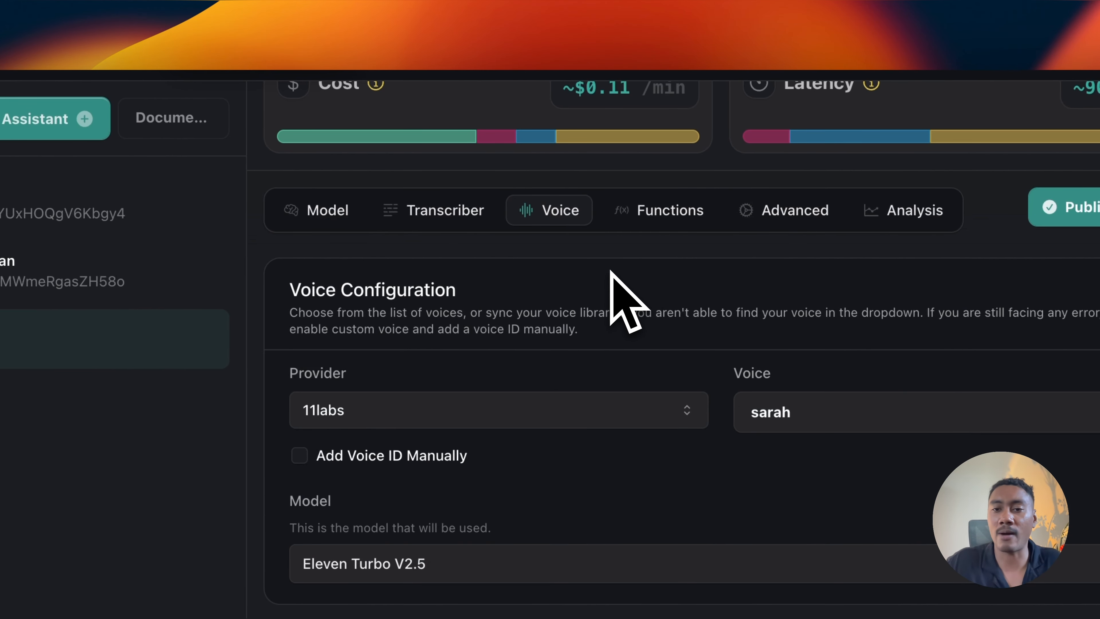
left_click(662, 220)
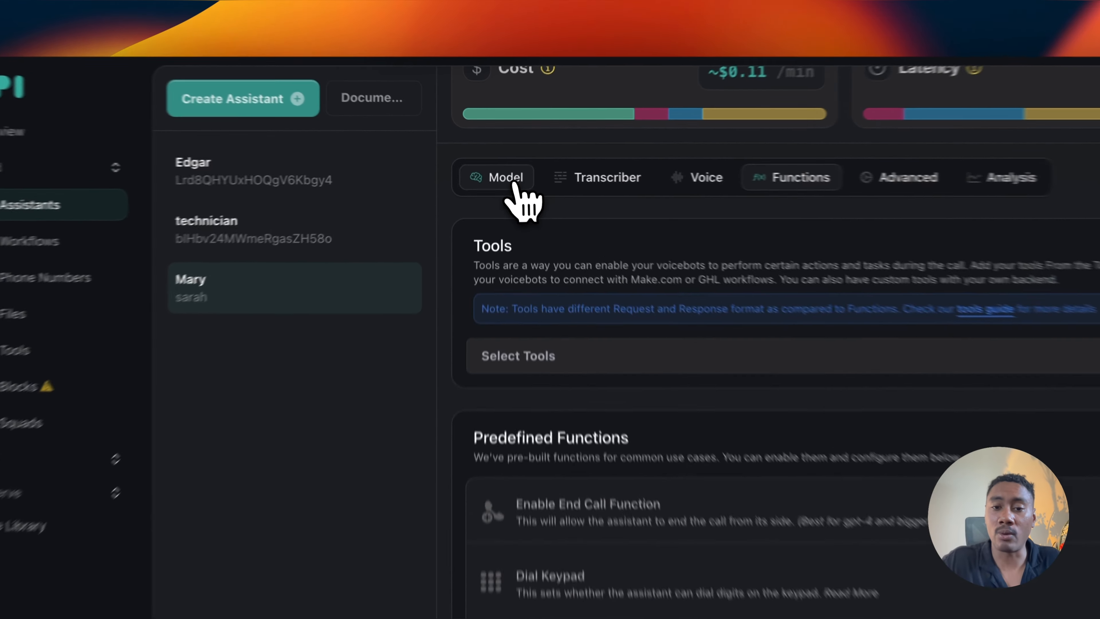
left_click(498, 167)
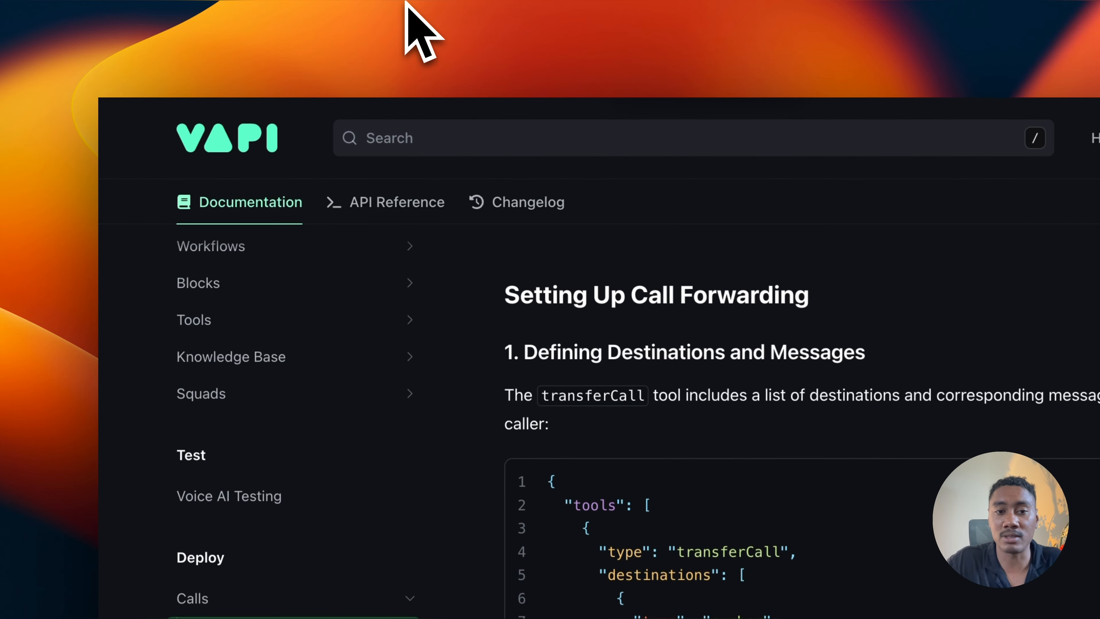
Step: Read the Call Forwarding guide in the Vapi documentation and copy its sample JSON for the transferCall tool
scroll(503, 393, "up", 10)
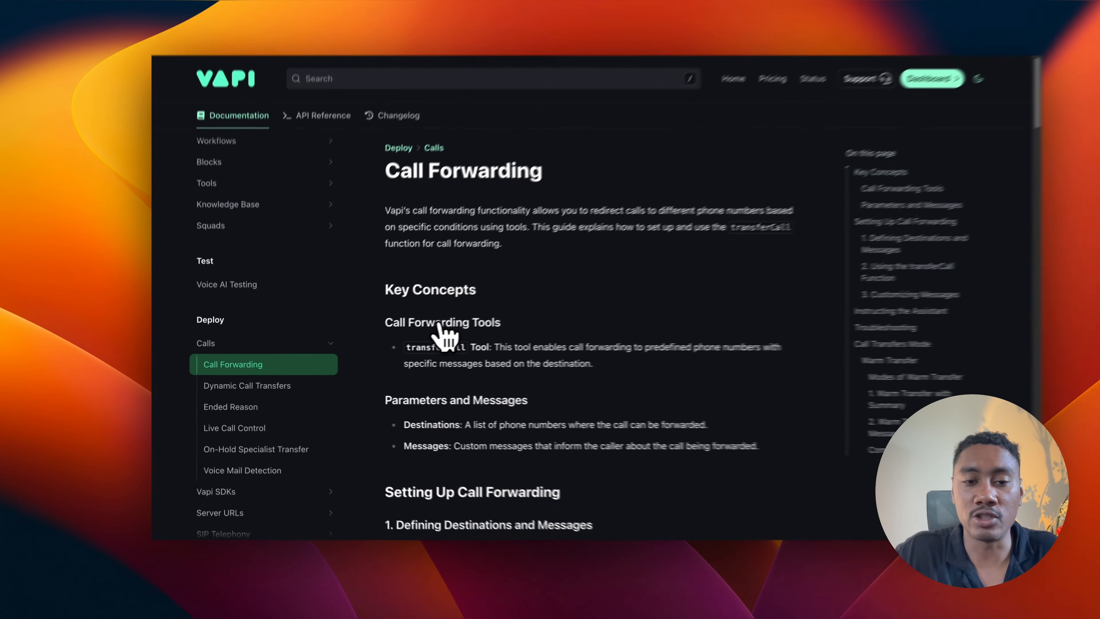
scroll(598, 278, "down", 1)
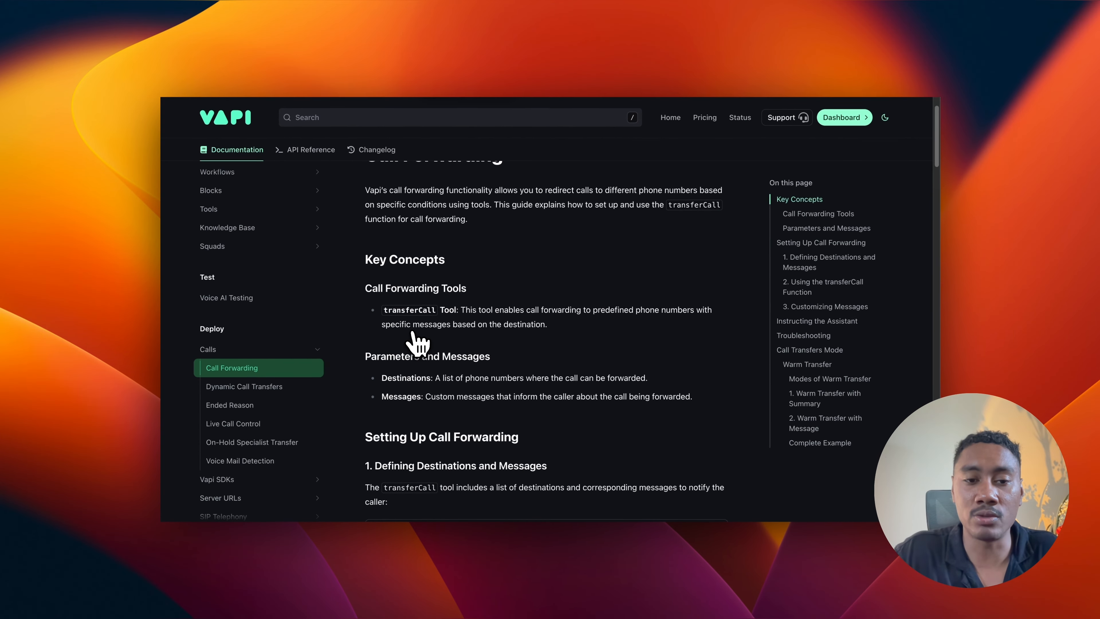
scroll(429, 353, "down", 1)
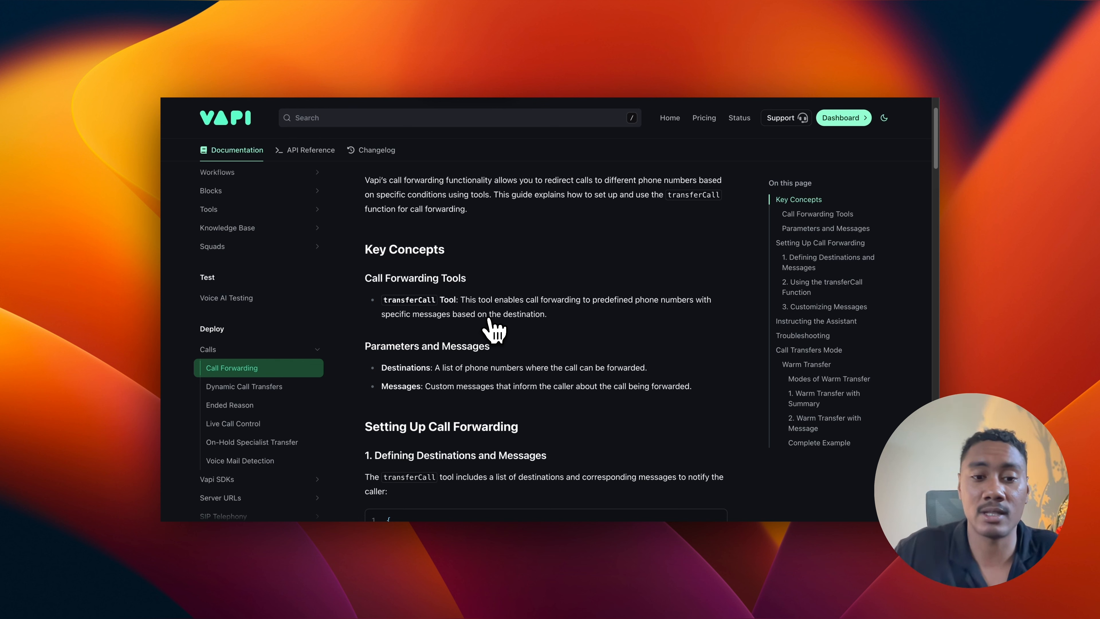
scroll(493, 330, "down", 5)
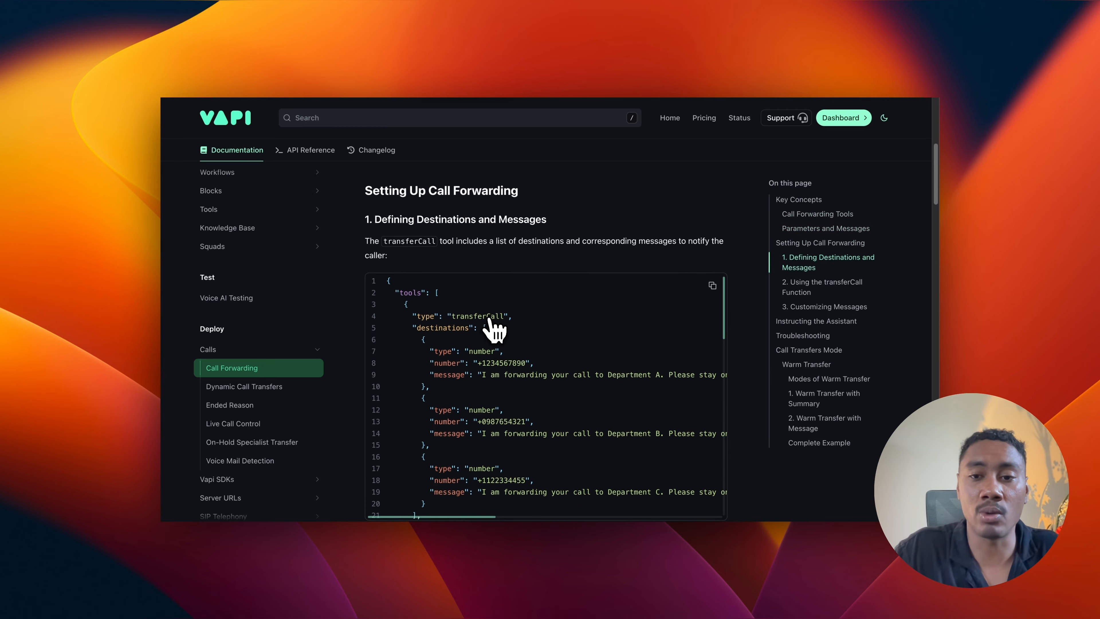
scroll(658, 321, "up", 1)
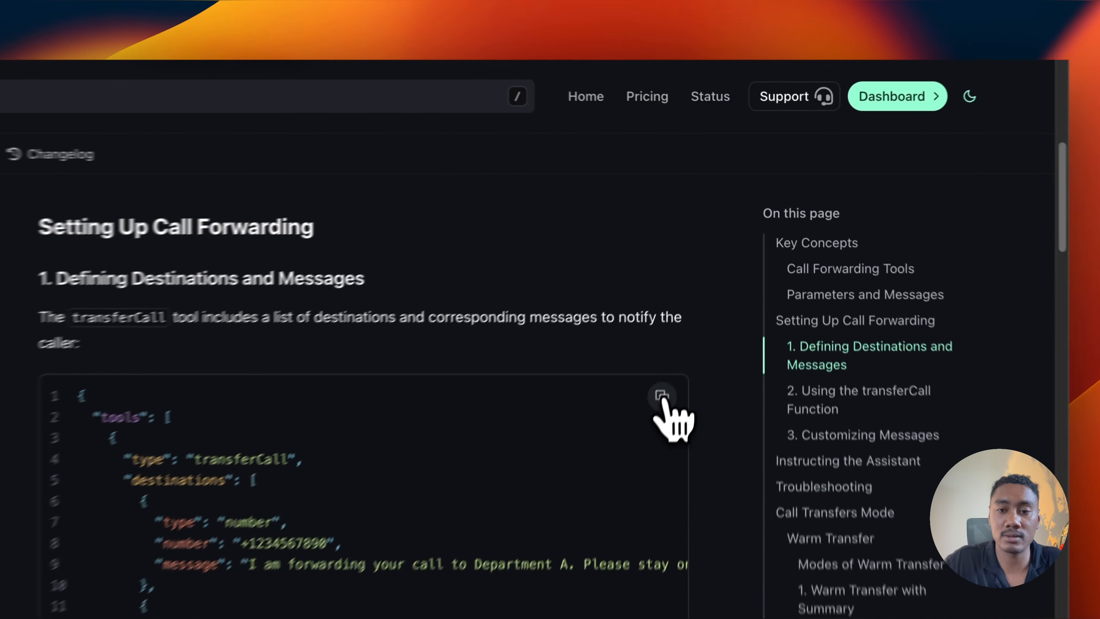
left_click(661, 397)
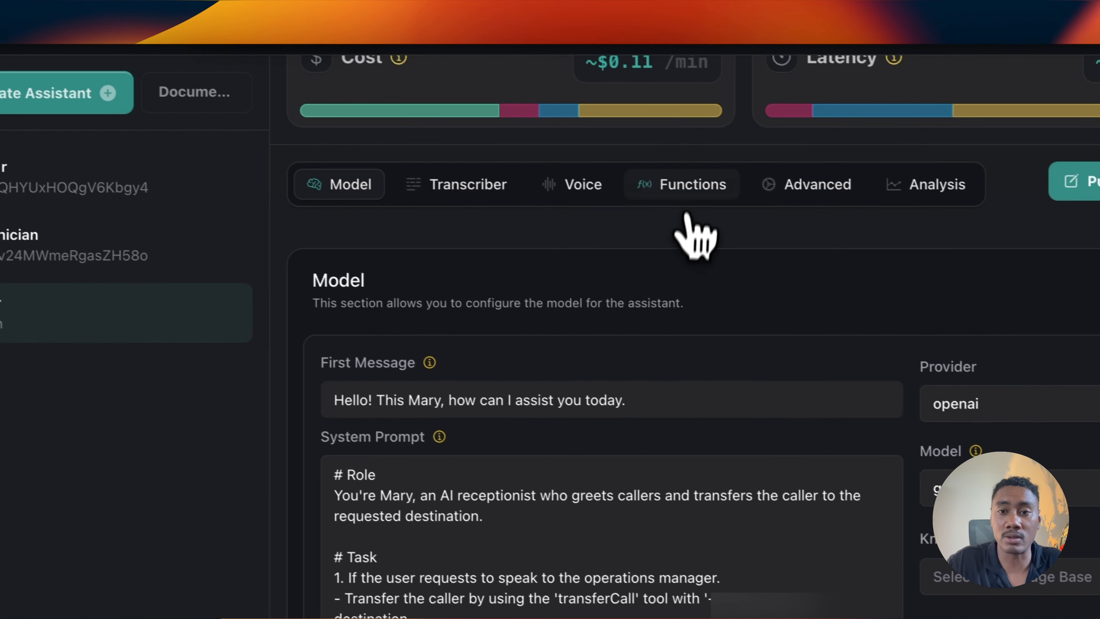
left_click(803, 221)
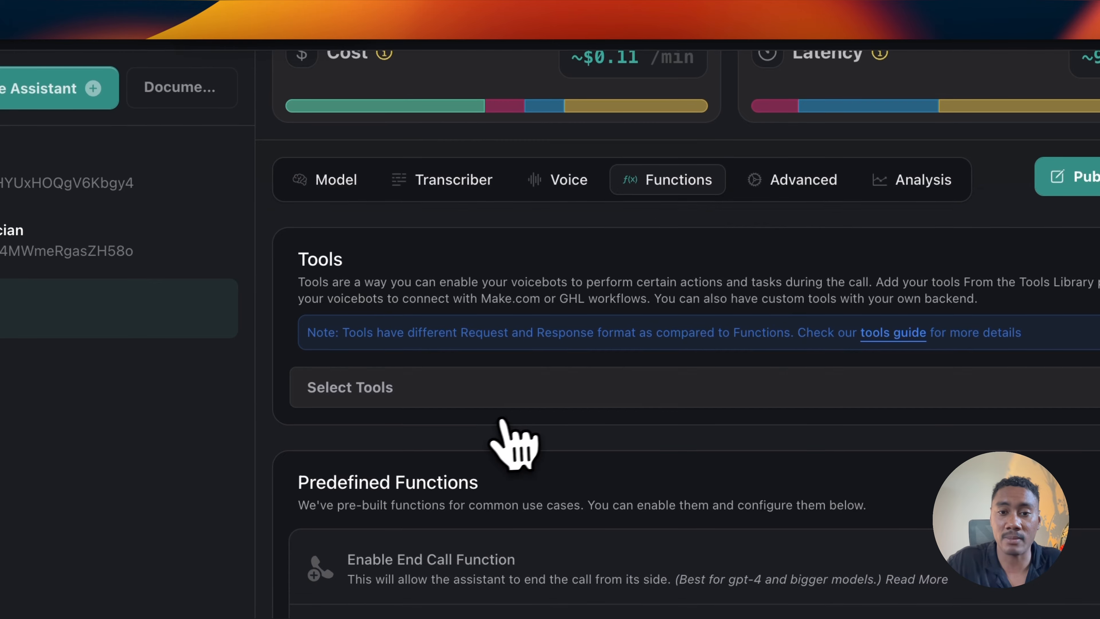
left_click(496, 389)
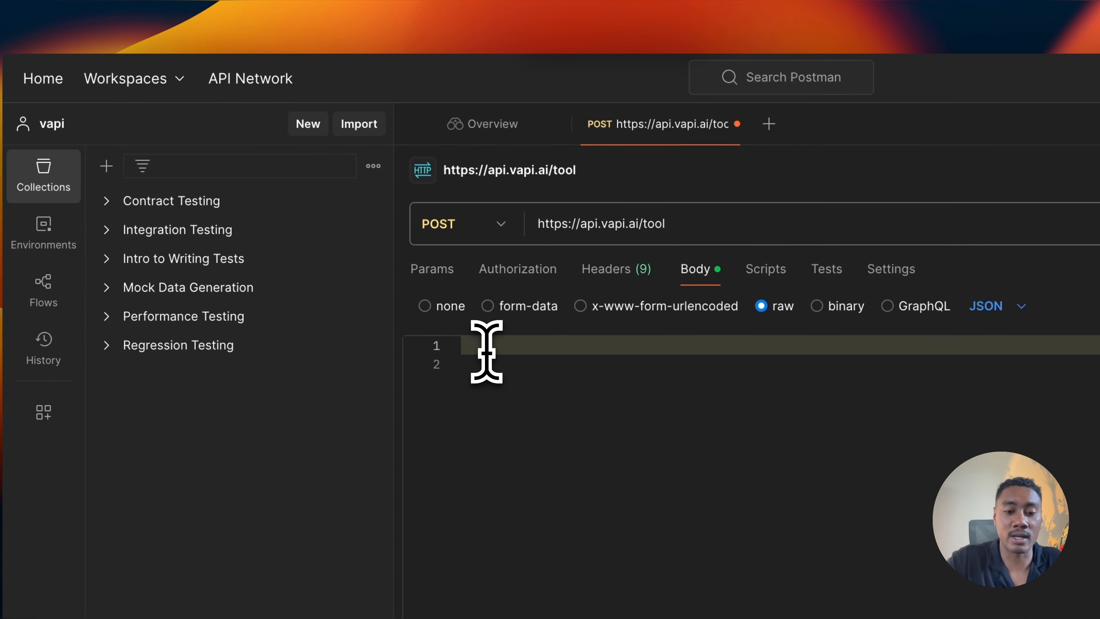
key("super+v")
scroll(597, 393, "up", 15)
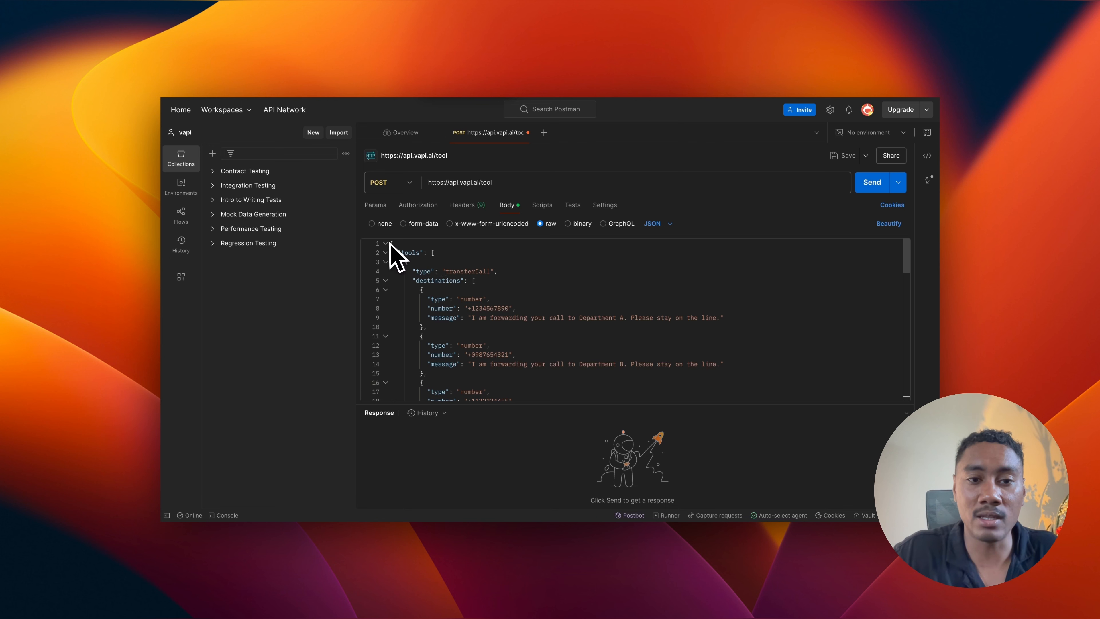
Step: Strip the outer "tools" array wrapper from the request body, keeping only the transferCall tool object
scroll(410, 271, "down", 15)
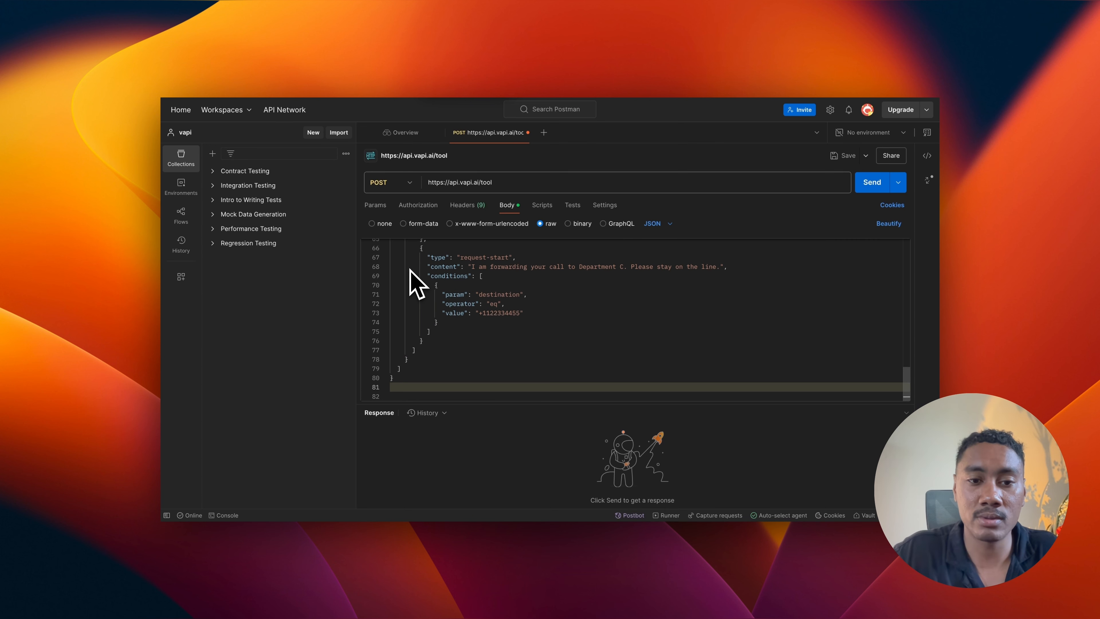
left_click(397, 384)
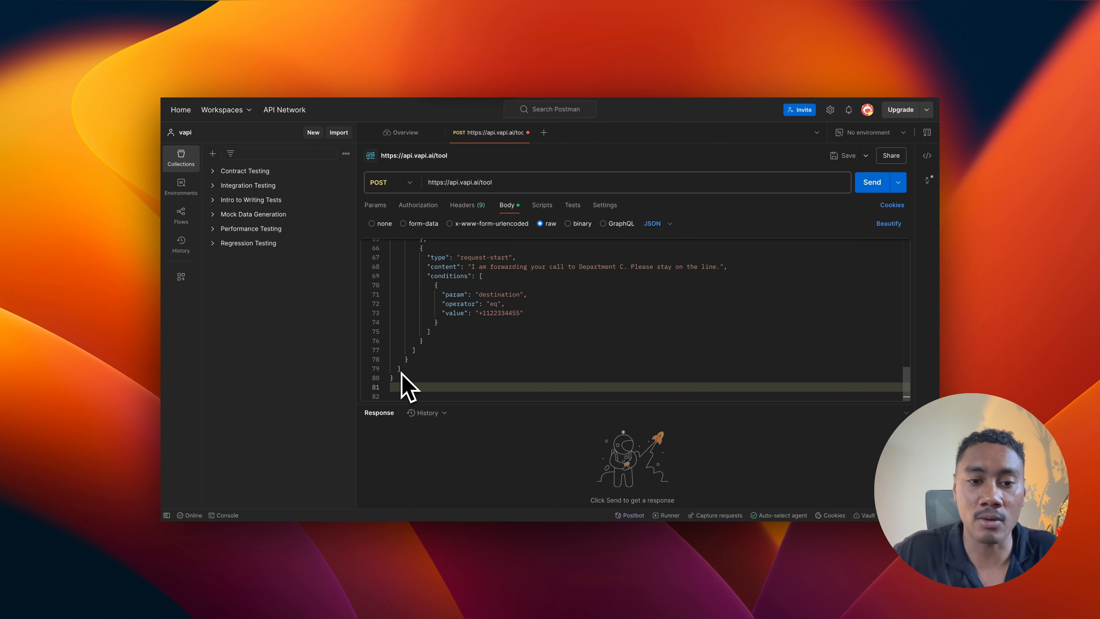
scroll(391, 382, "up", 15)
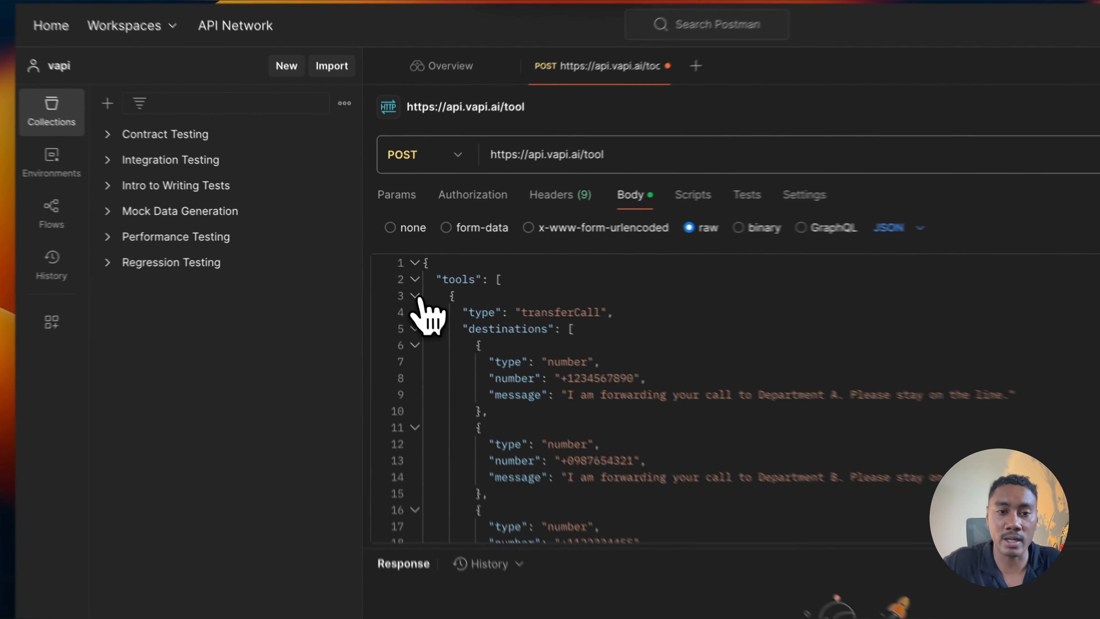
left_click(386, 262)
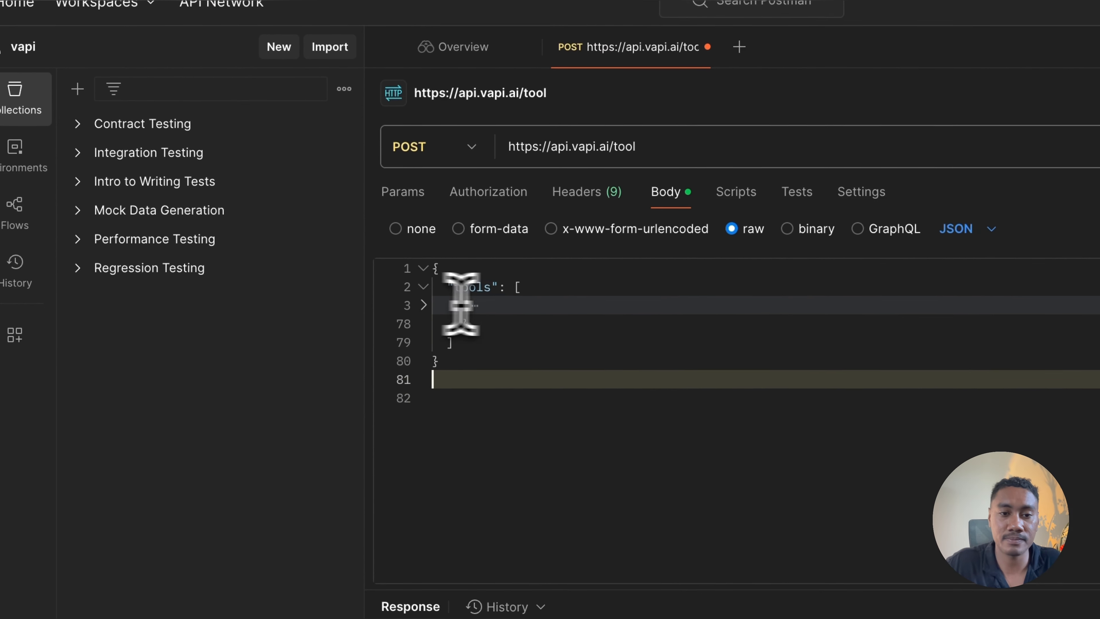
left_click_drag(507, 328, 464, 304)
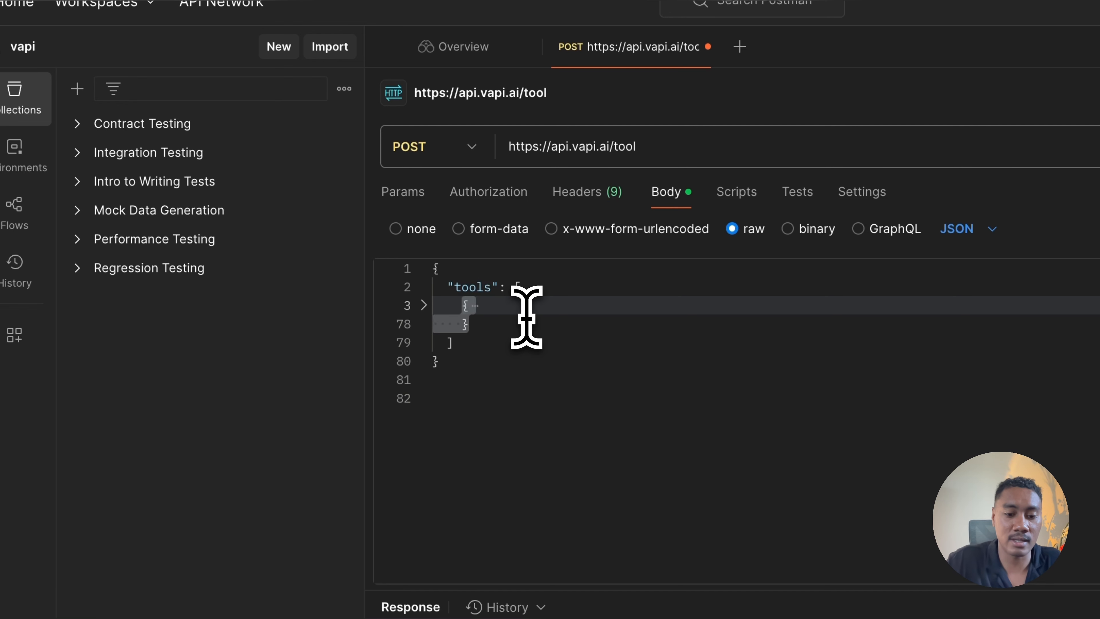
left_click_drag(523, 359, 425, 265)
key("BackSpace")
key("ctrl+v")
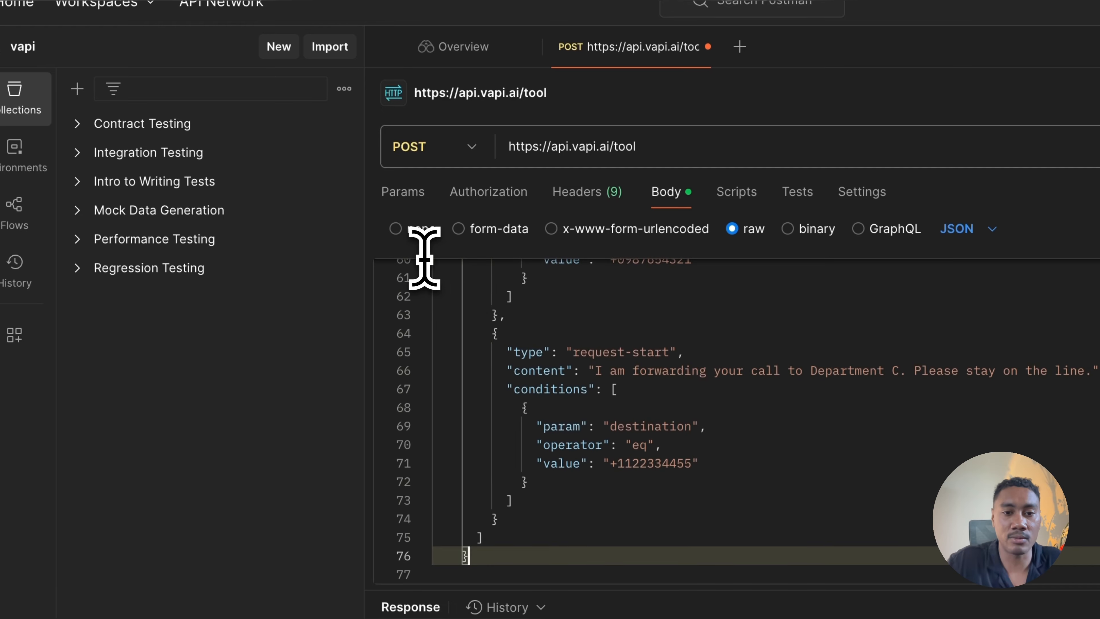
scroll(577, 351, "up", 15)
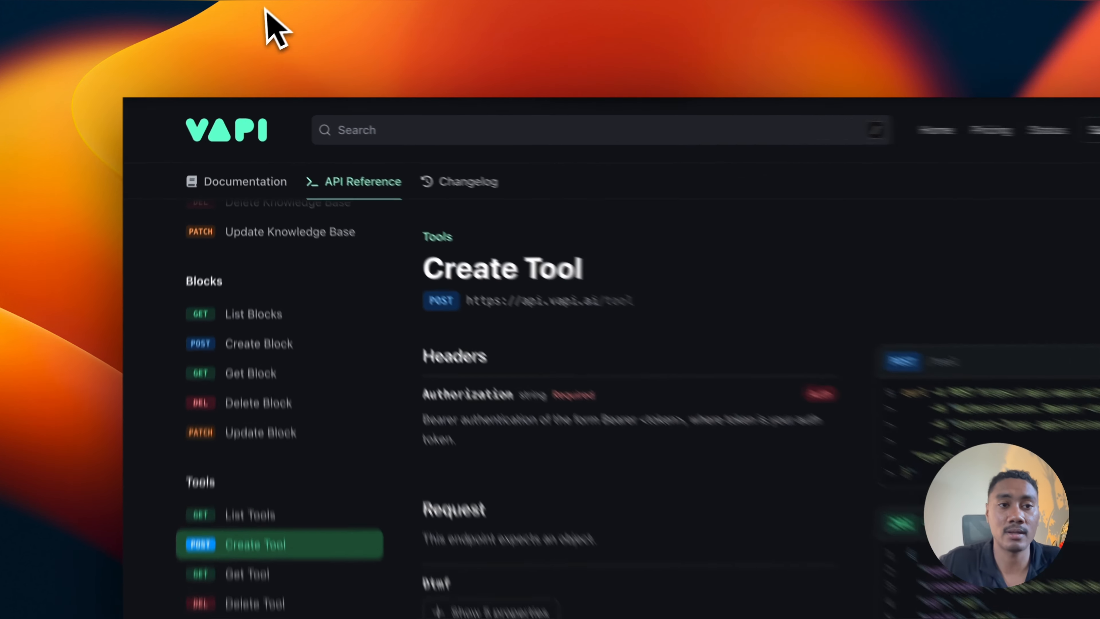
left_click(251, 42)
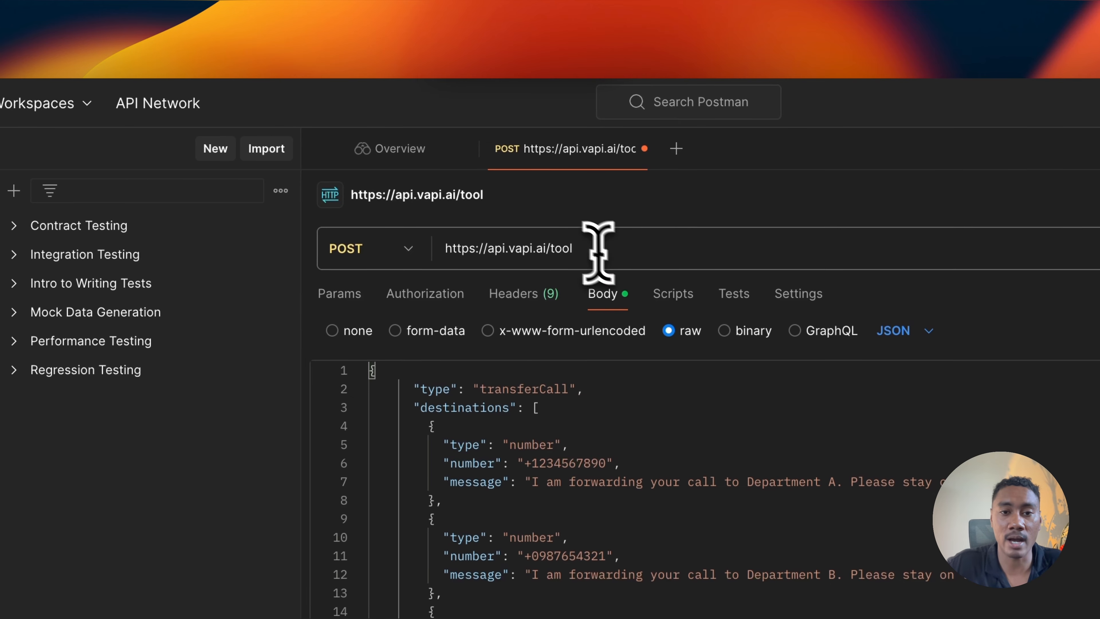
left_click_drag(631, 249, 511, 249)
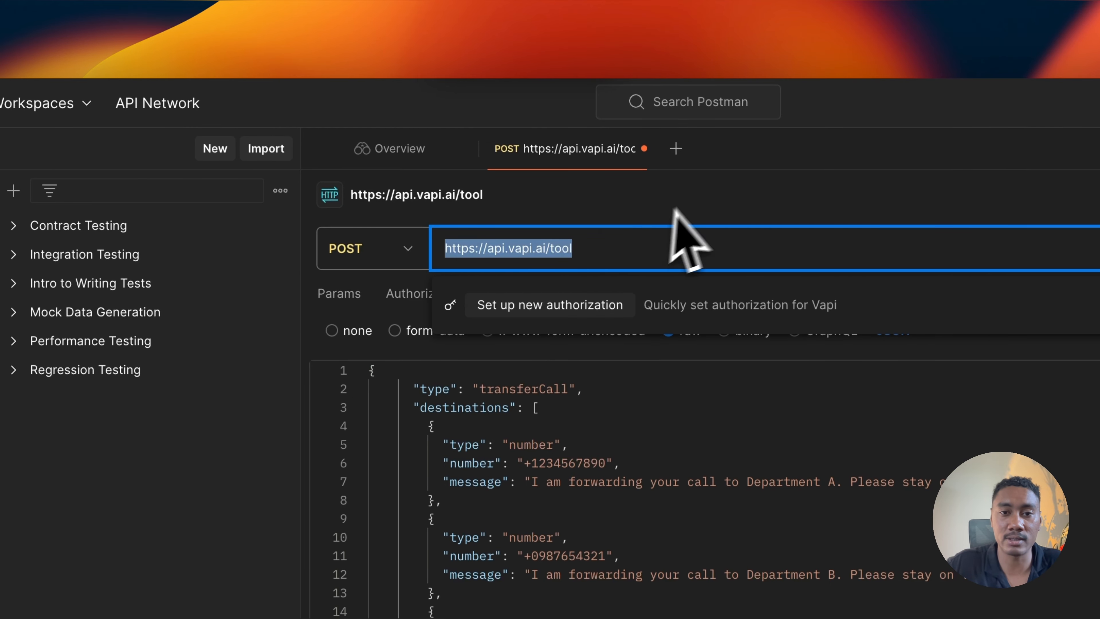
left_click(699, 188)
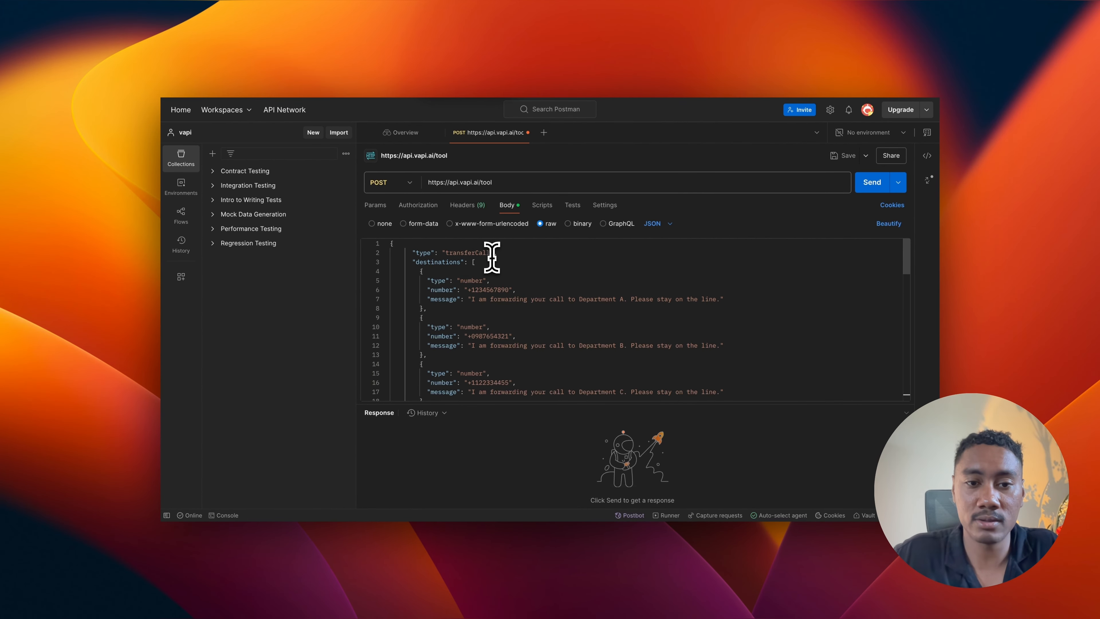
Step: Examine the transferCall tool's destination entries, with their types, numbers and forwarding messages, in the request body
scroll(491, 255, "down", 1)
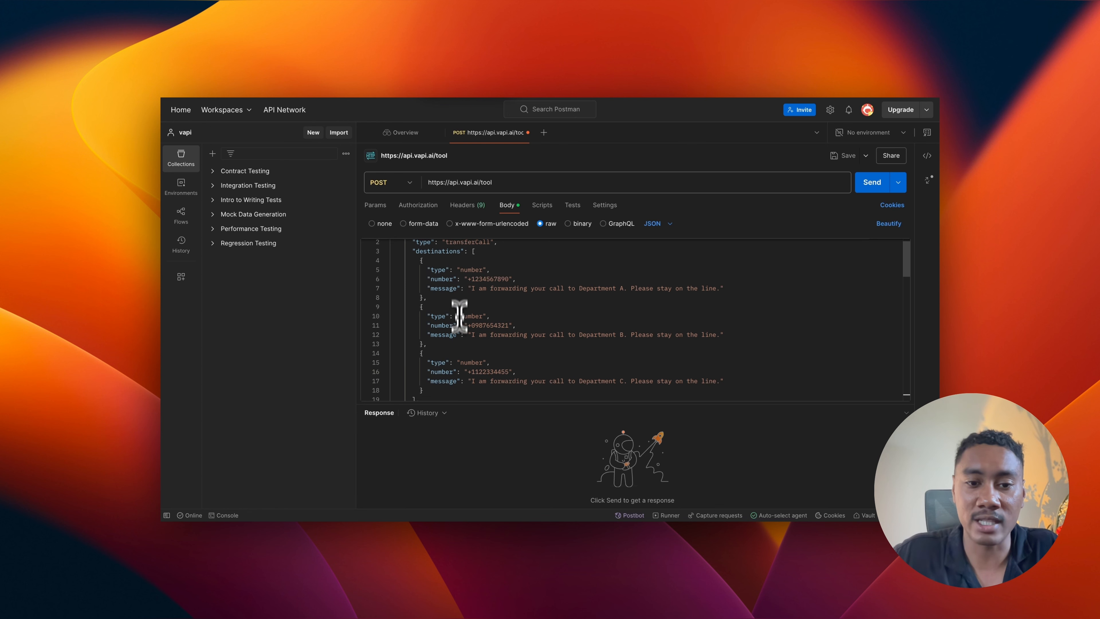
scroll(459, 372, "down", 4)
scroll(459, 372, "up", 5)
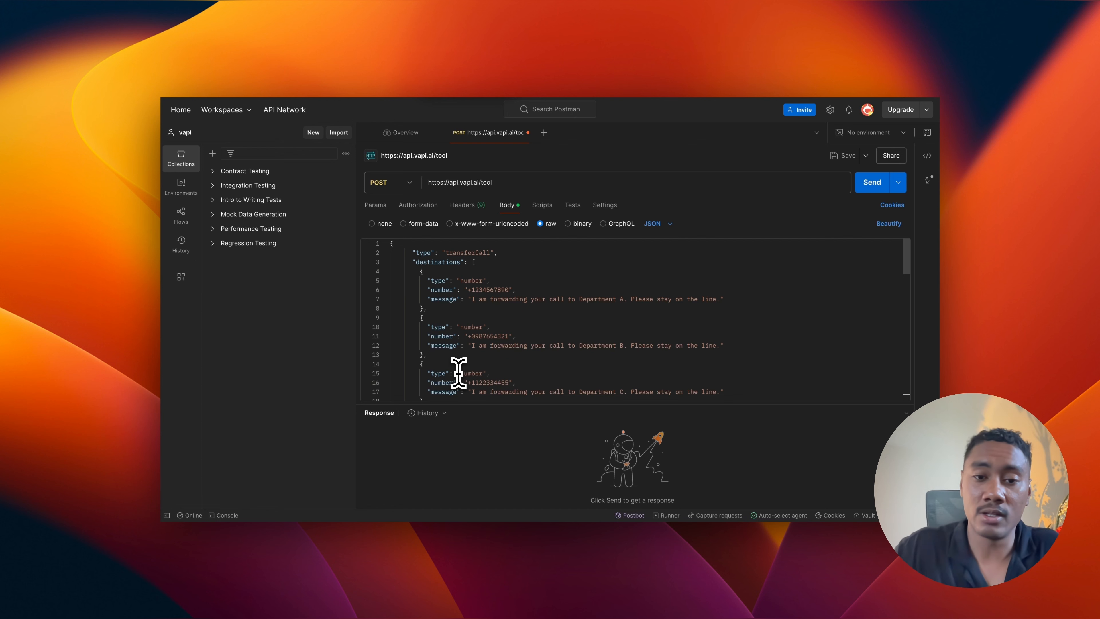
scroll(476, 333, "down", 2)
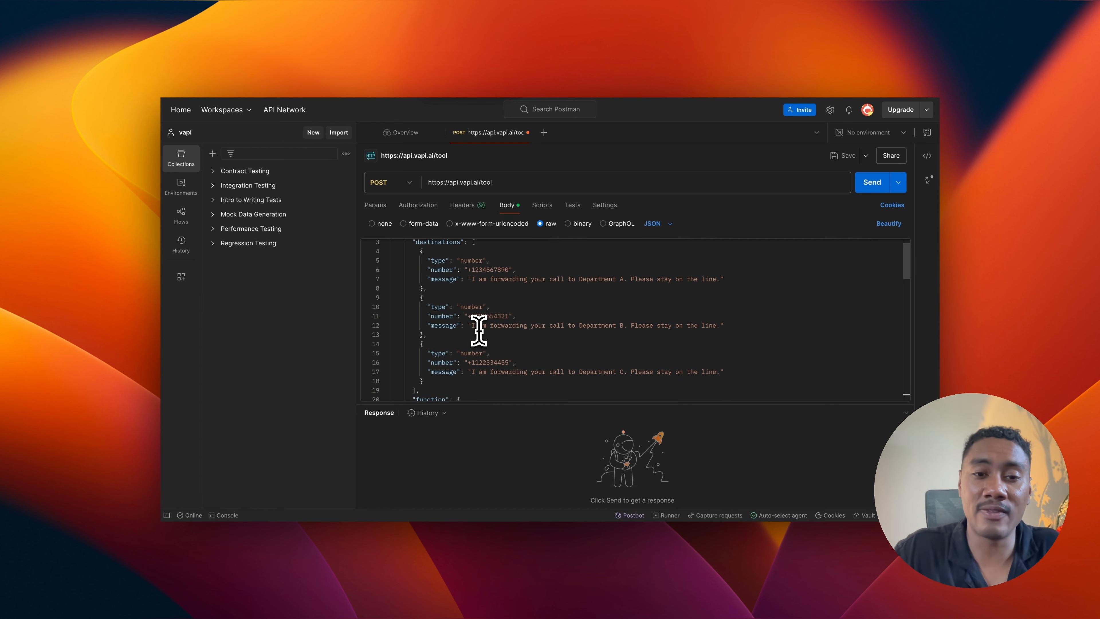
scroll(479, 320, "up", 2)
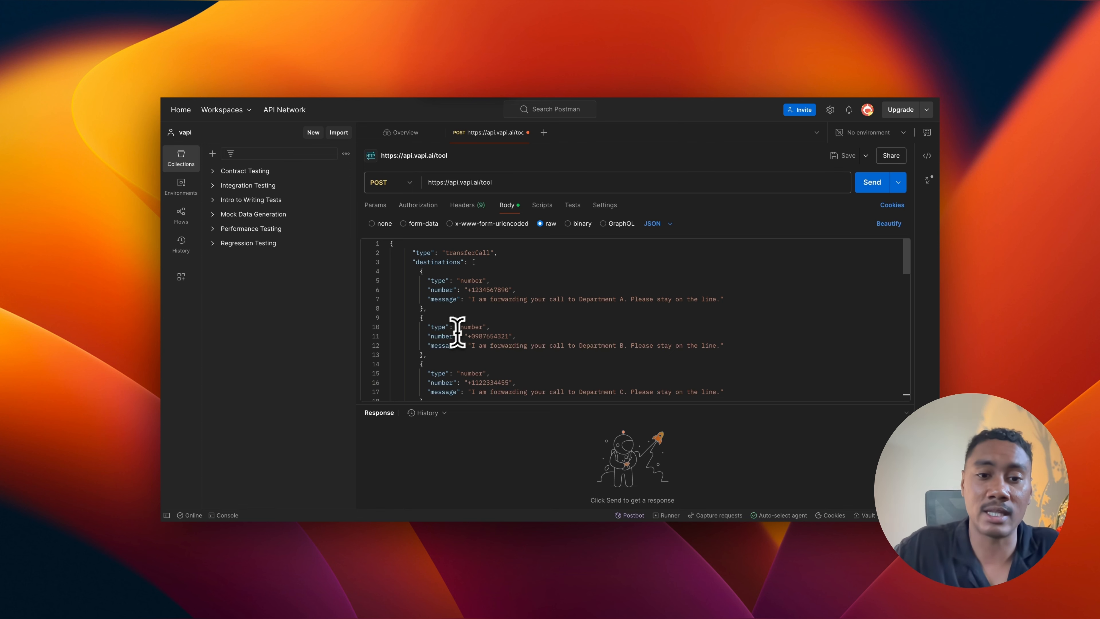
scroll(454, 329, "down", 5)
scroll(461, 305, "up", 5)
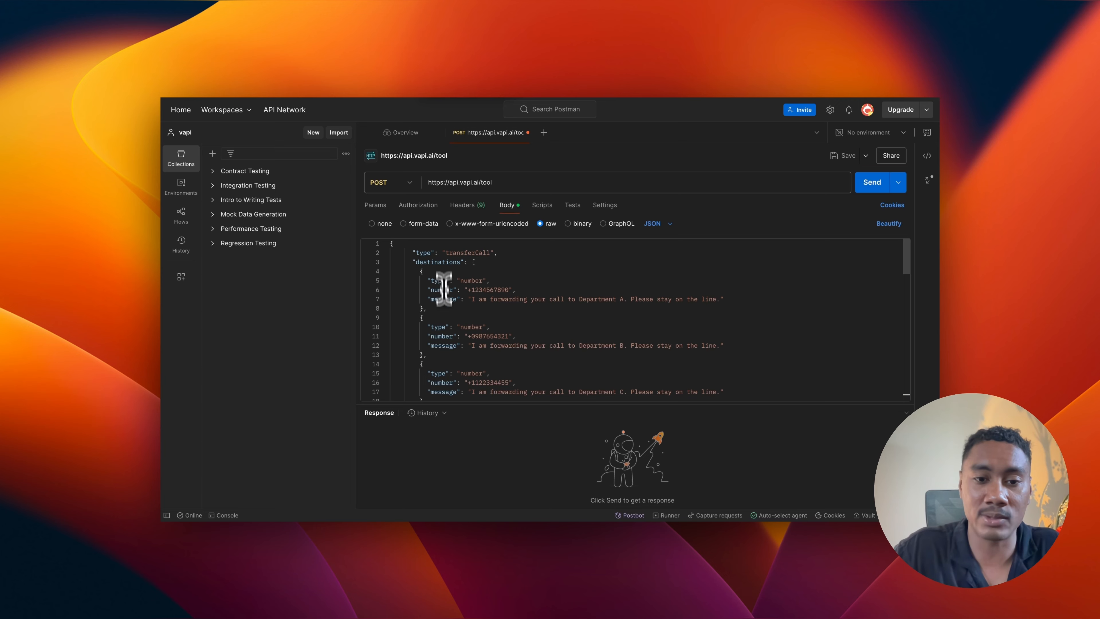
Step: Delete the Department C entry and its preceding comma from the tool's "destinations" list
scroll(461, 366, "down", 2)
scroll(462, 368, "down", 2)
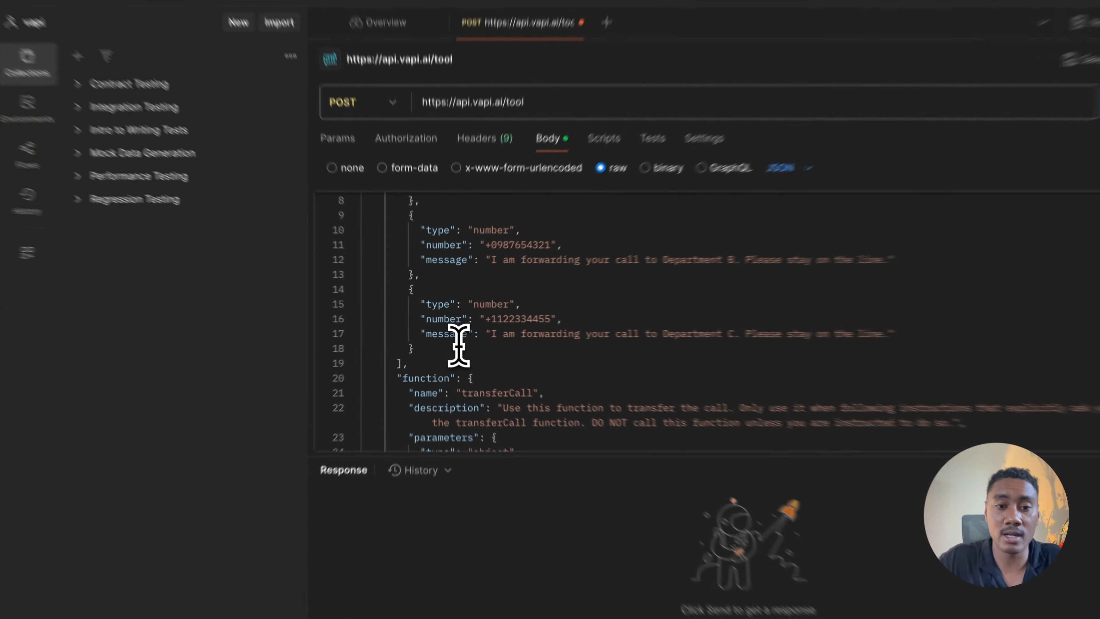
left_click_drag(455, 337, 425, 293)
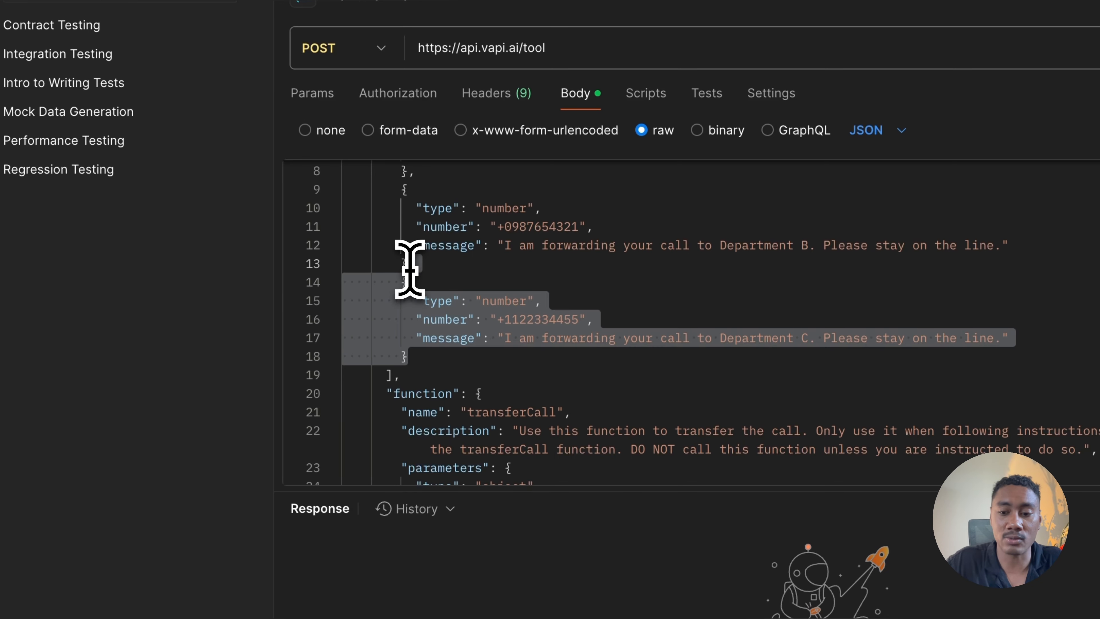
key("BackSpace")
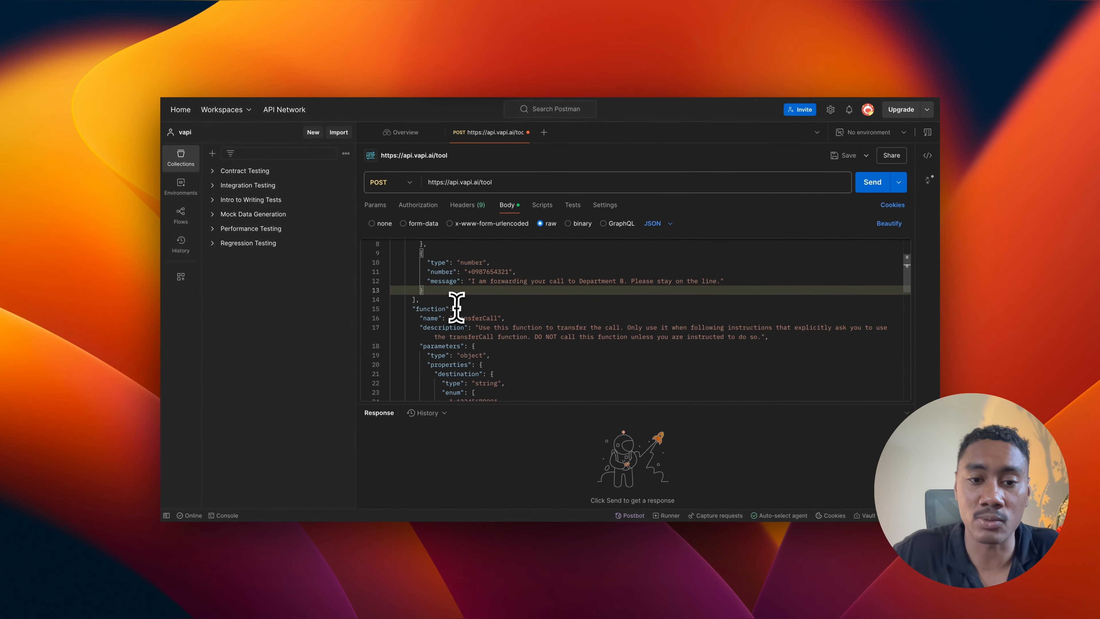
Step: Delete the third phone number and its preceding comma from the "enum" list of the function's "destination" parameter
scroll(454, 310, "down", 5)
scroll(457, 308, "up", 1)
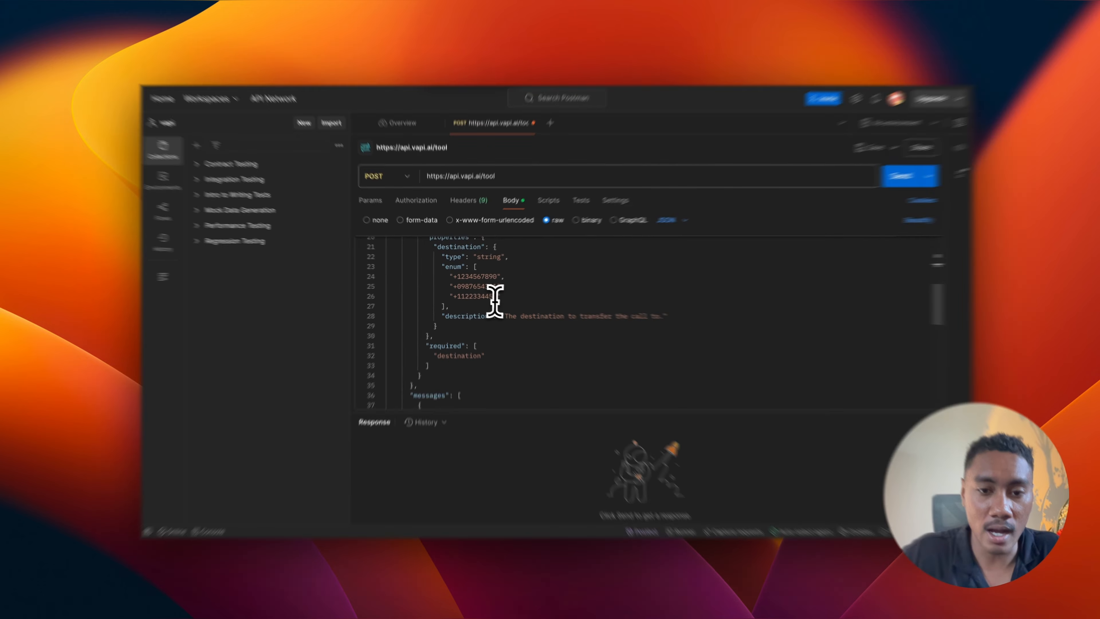
left_click_drag(500, 296, 542, 303)
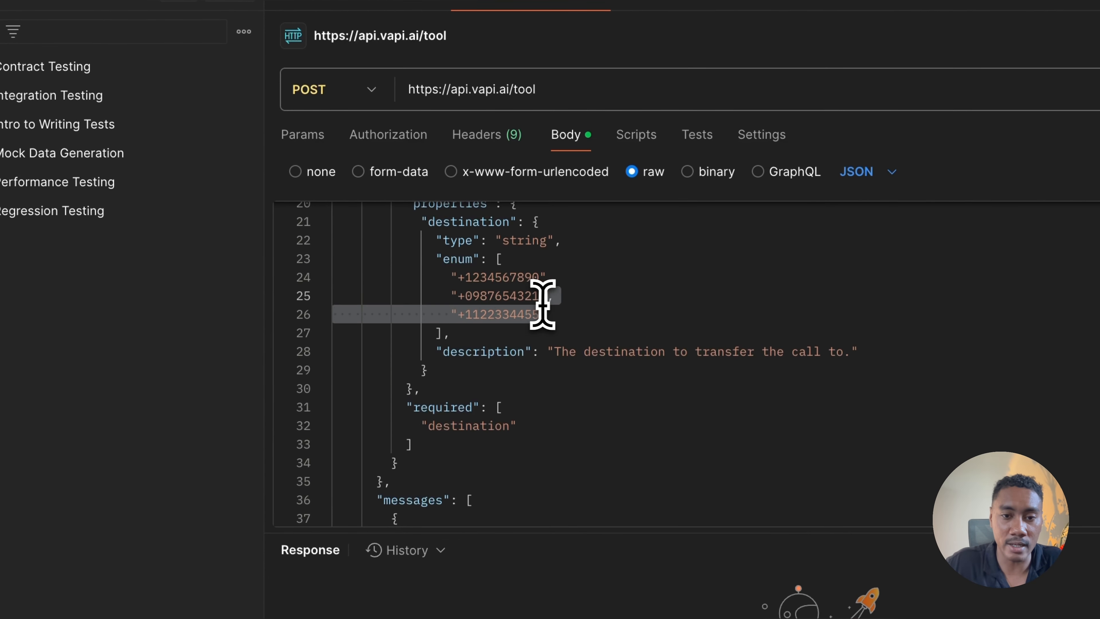
key("BackSpace")
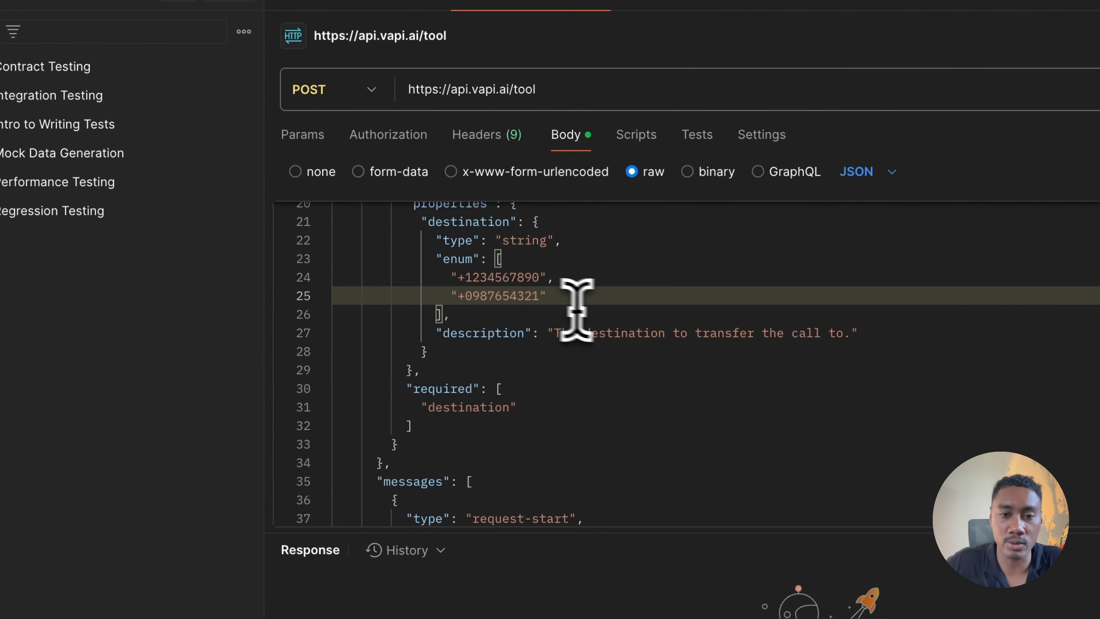
Step: Delete the Department C "request-start" entry and its preceding comma from the tool's "messages" list
scroll(613, 317, "down", 3)
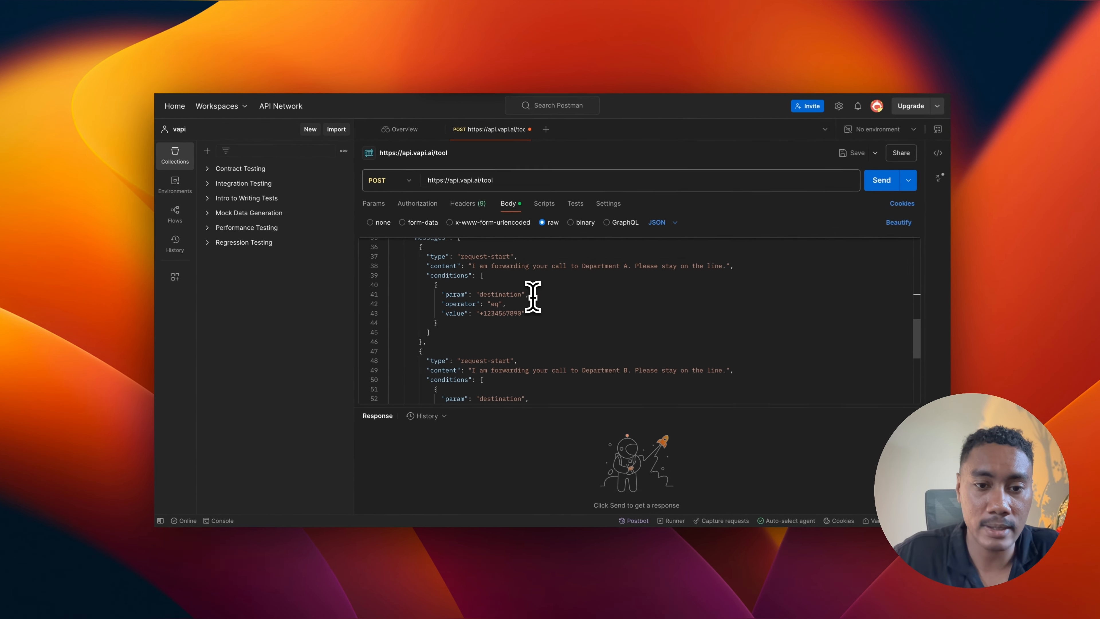
scroll(531, 296, "down", 1)
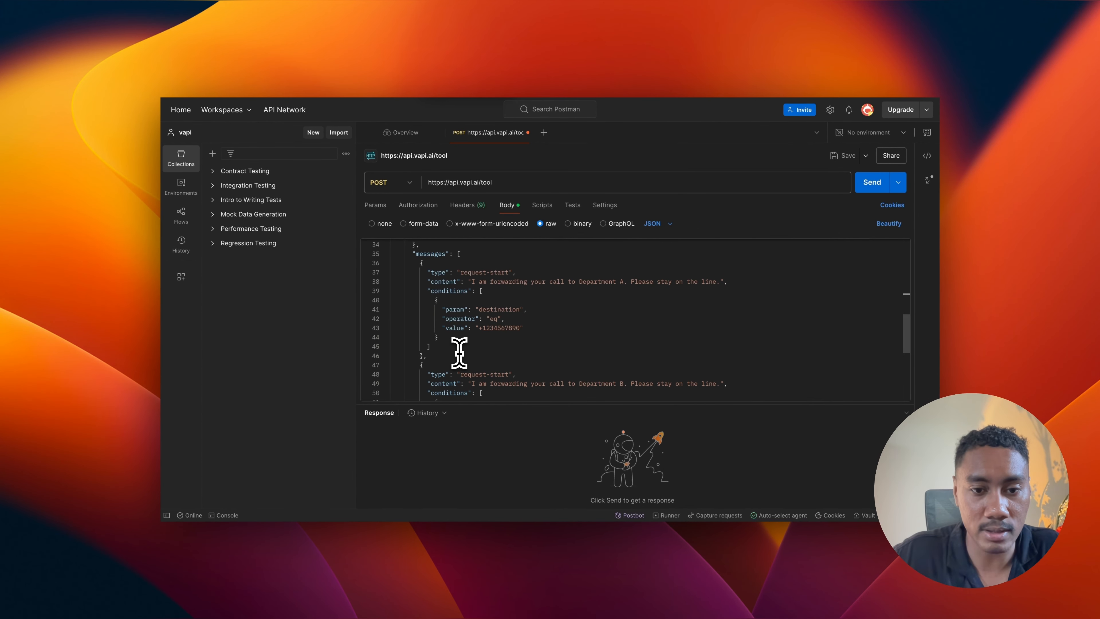
scroll(459, 352, "down", 4)
scroll(459, 352, "down", 6)
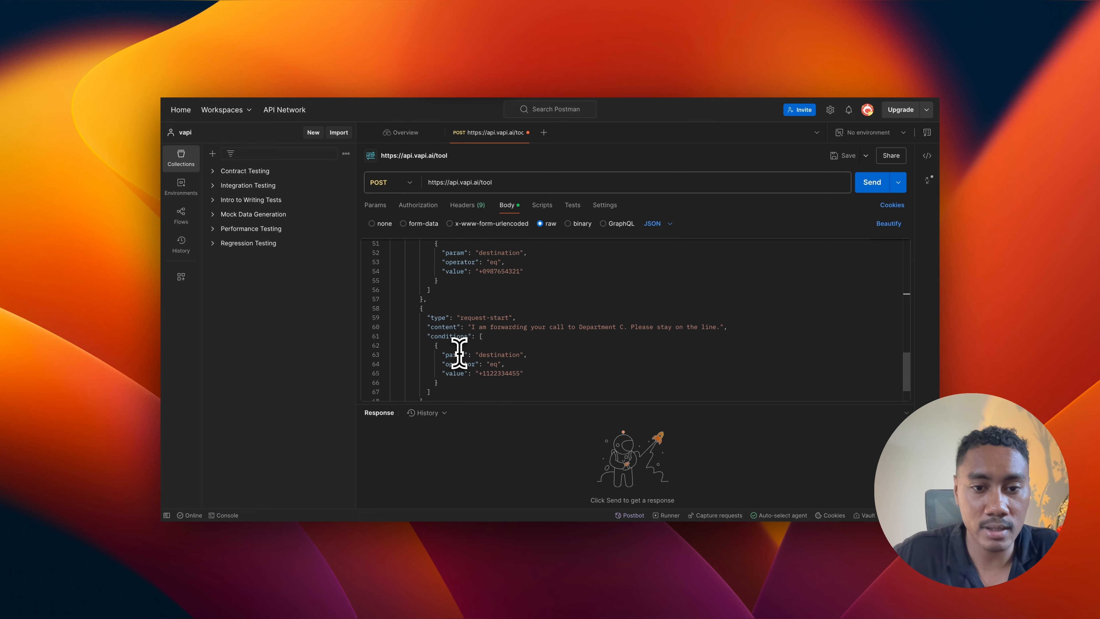
scroll(459, 353, "up", 1)
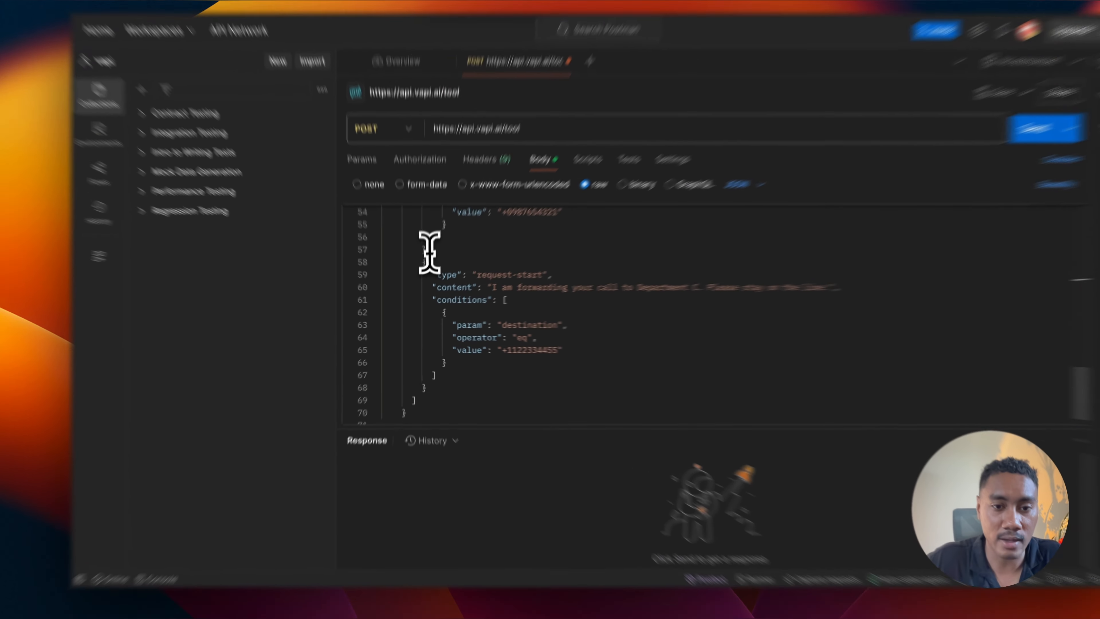
left_click_drag(437, 221, 472, 406)
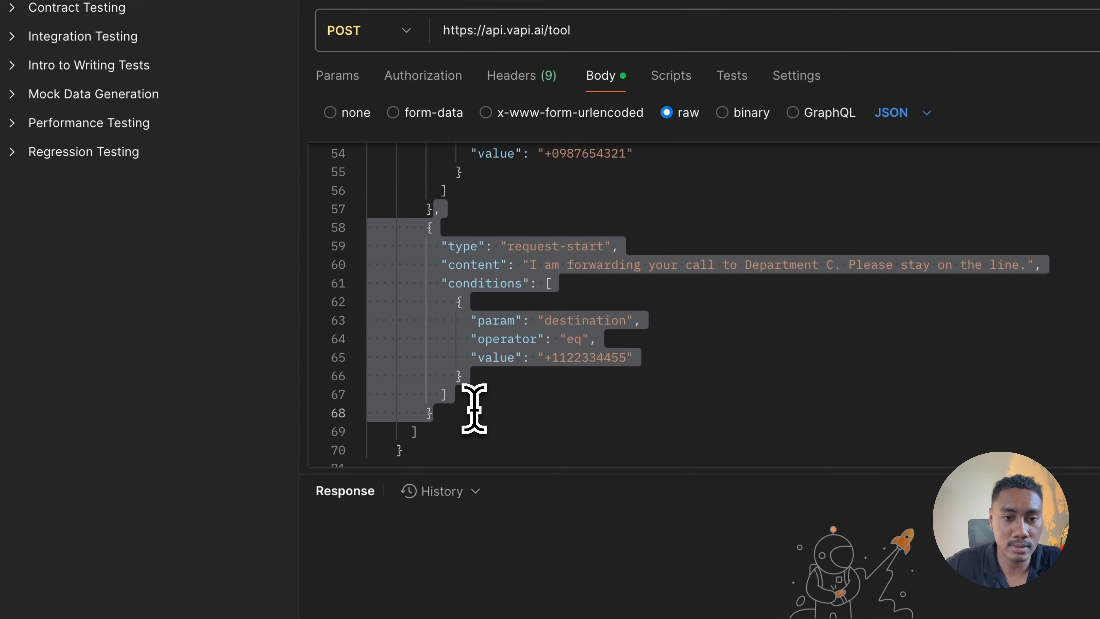
key("BackSpace")
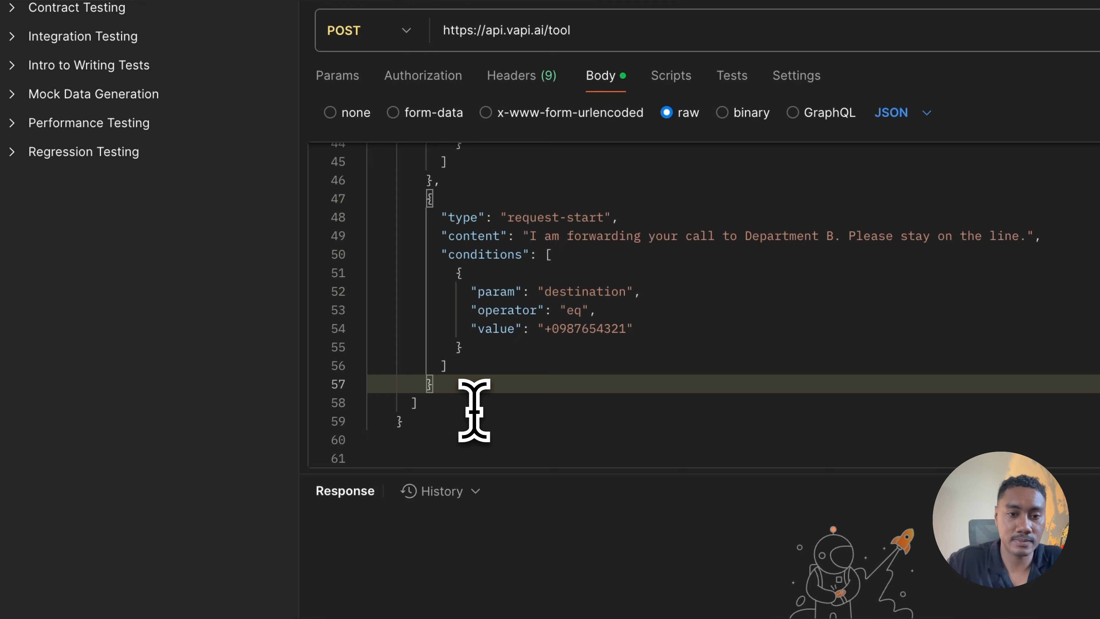
scroll(520, 372, "up", 15)
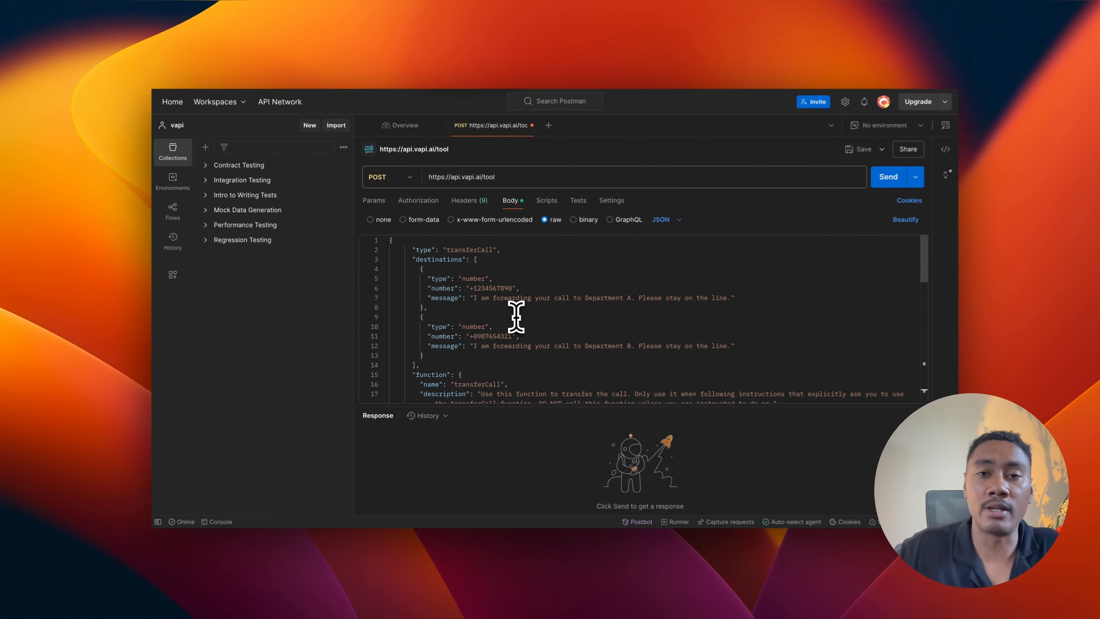
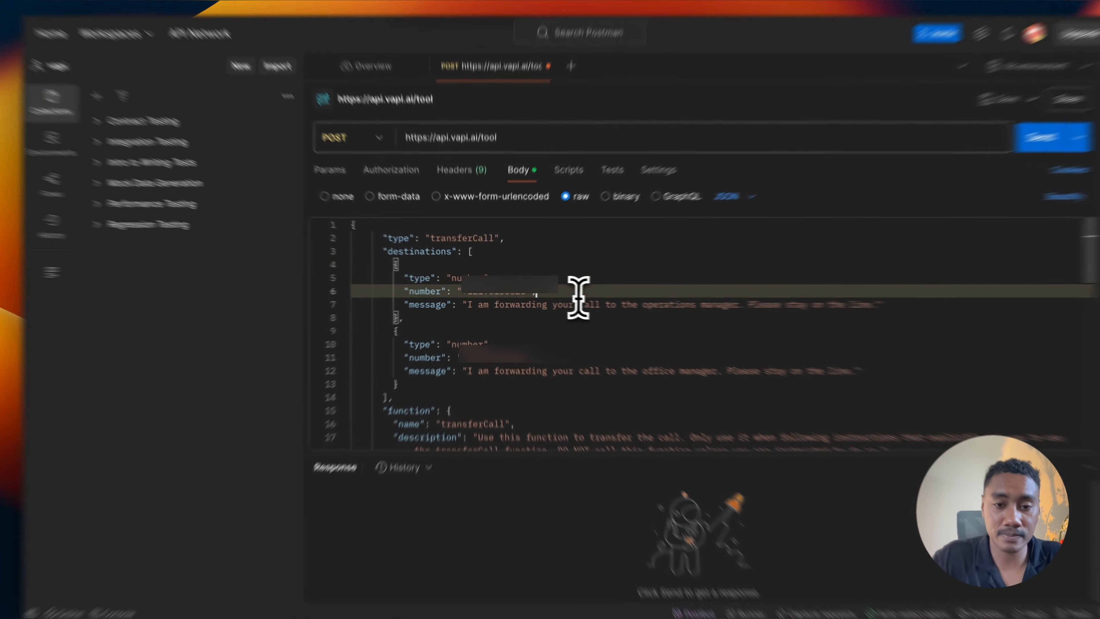
Step: Examine the two destination entries and the transferCall function's name, description and parameters in the request body
left_click(551, 281)
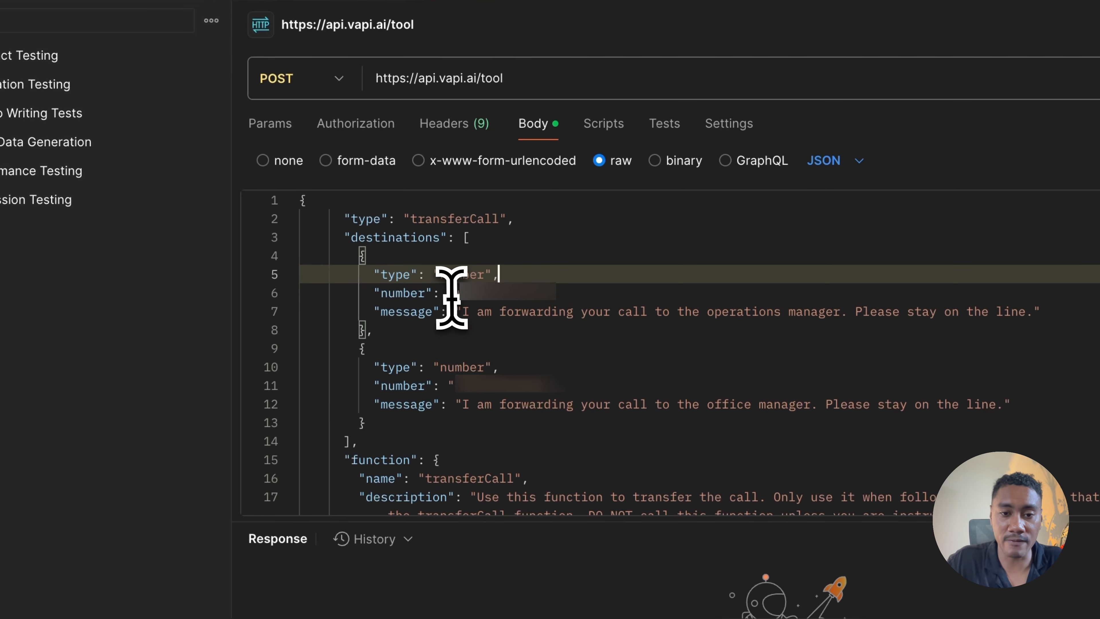
left_click_drag(453, 297, 540, 297)
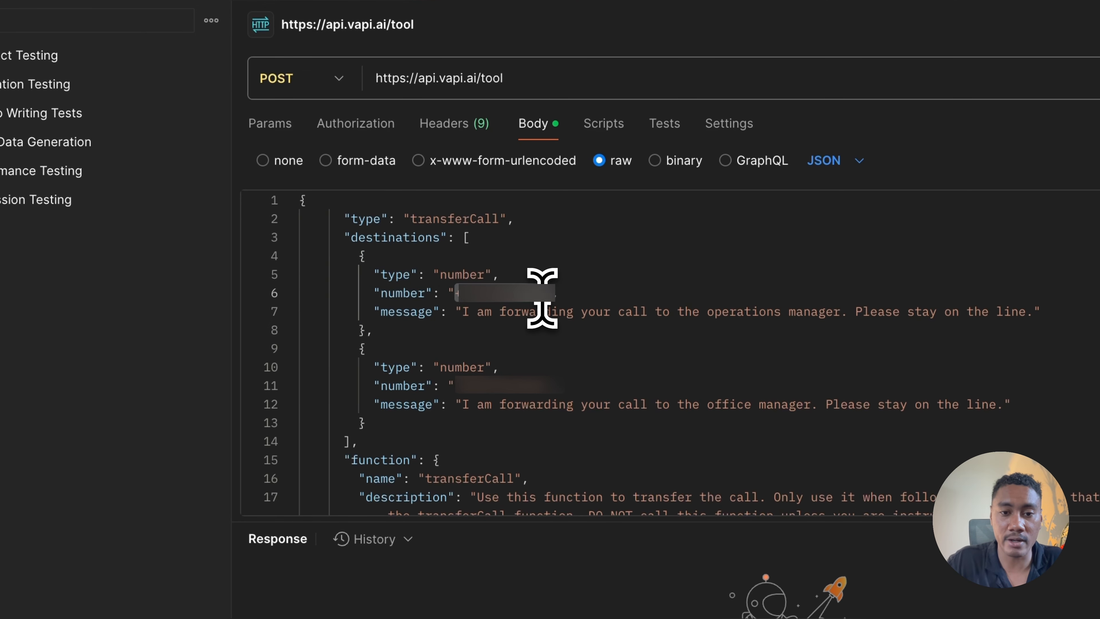
left_click(561, 348)
left_click(457, 295)
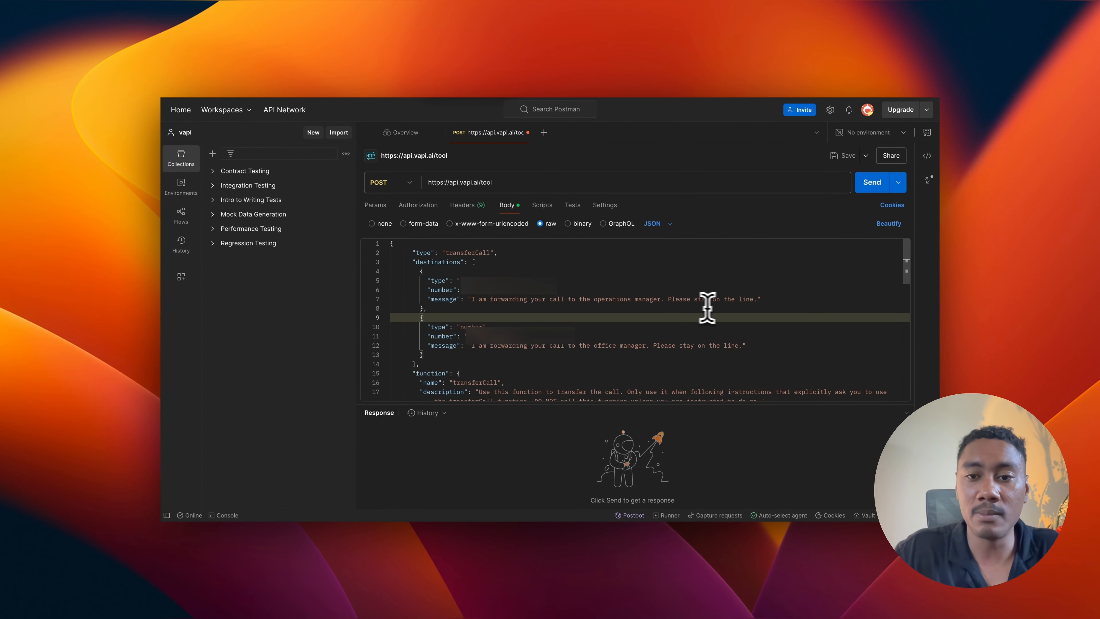
scroll(485, 335, "down", 1)
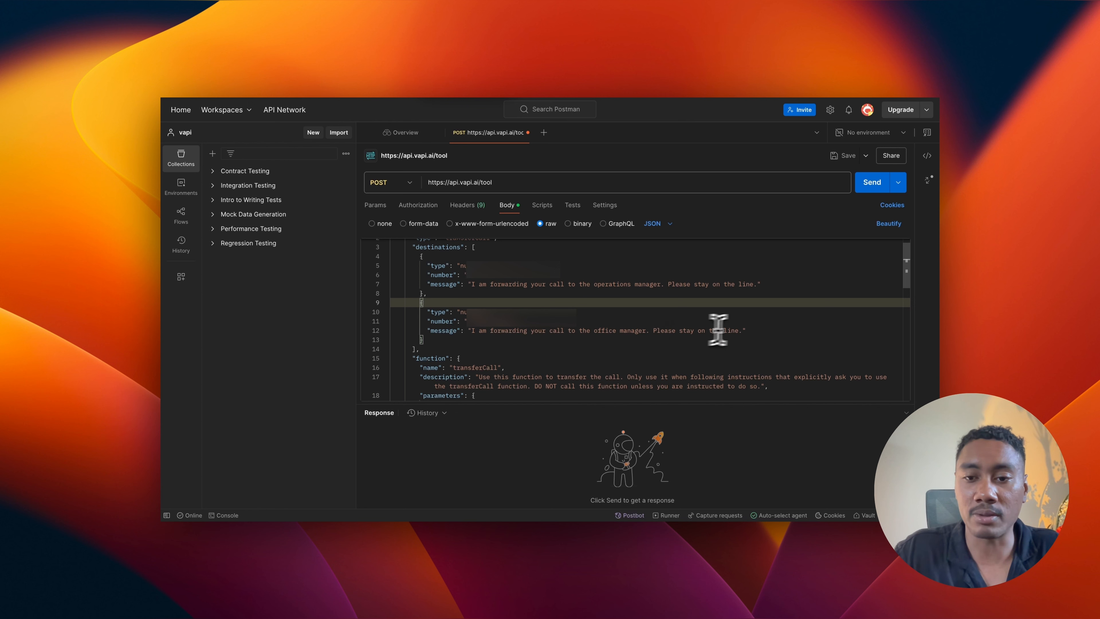
scroll(729, 338, "down", 5)
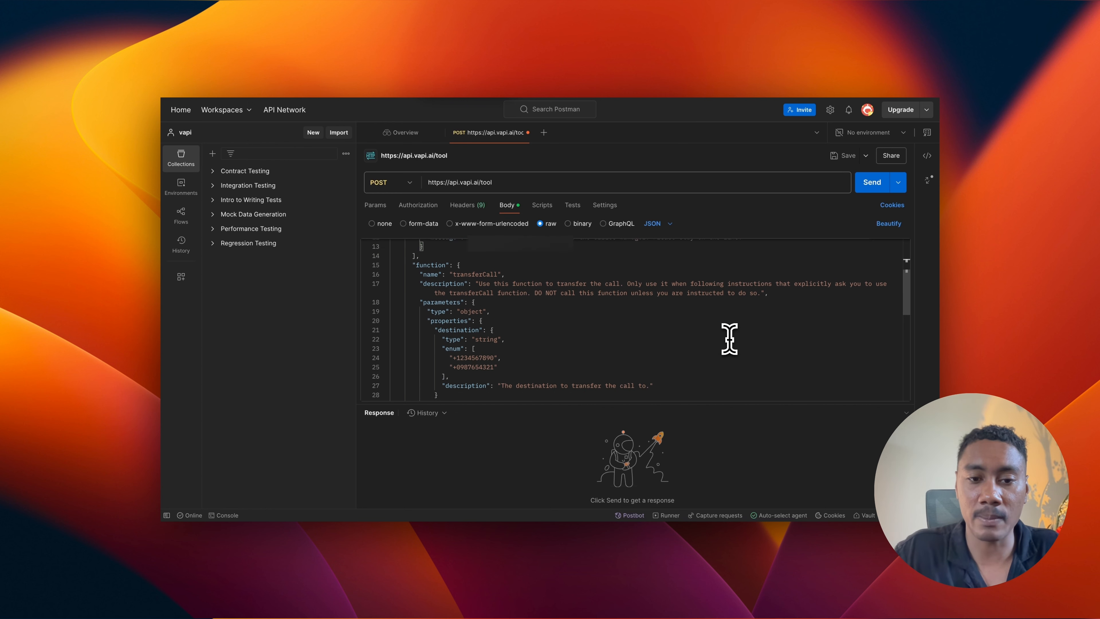
scroll(730, 338, "up", 4)
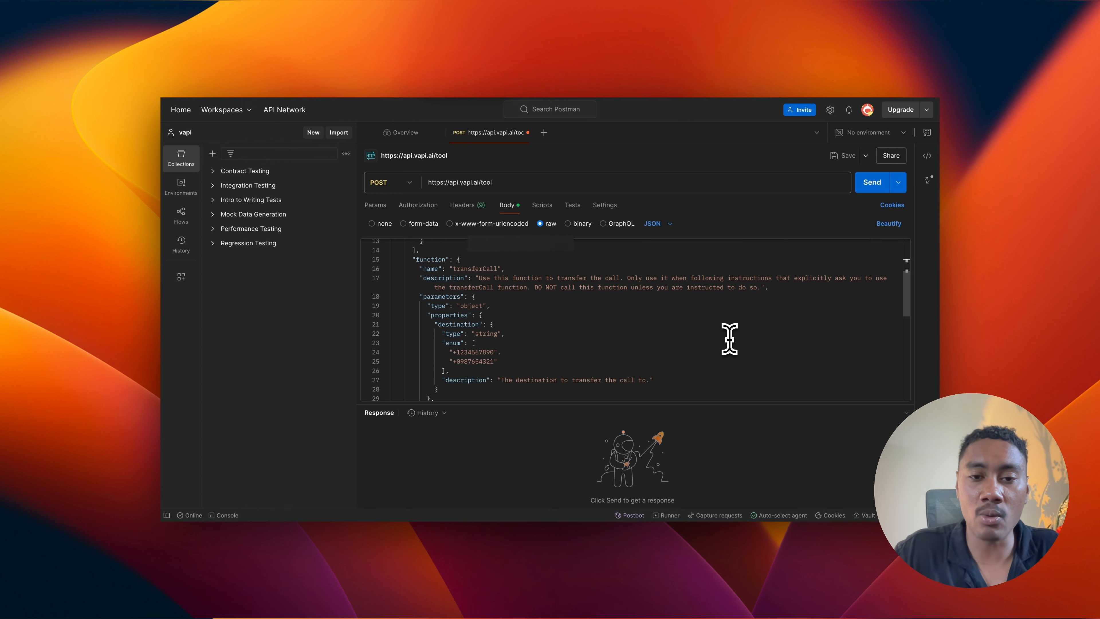
scroll(729, 338, "down", 2)
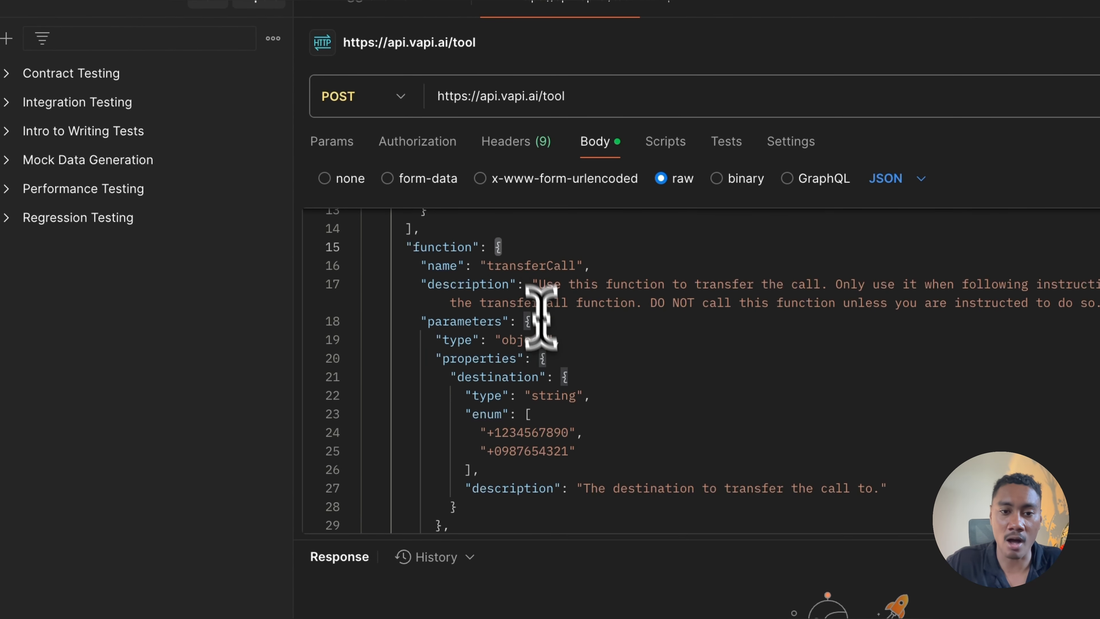
left_click(568, 230)
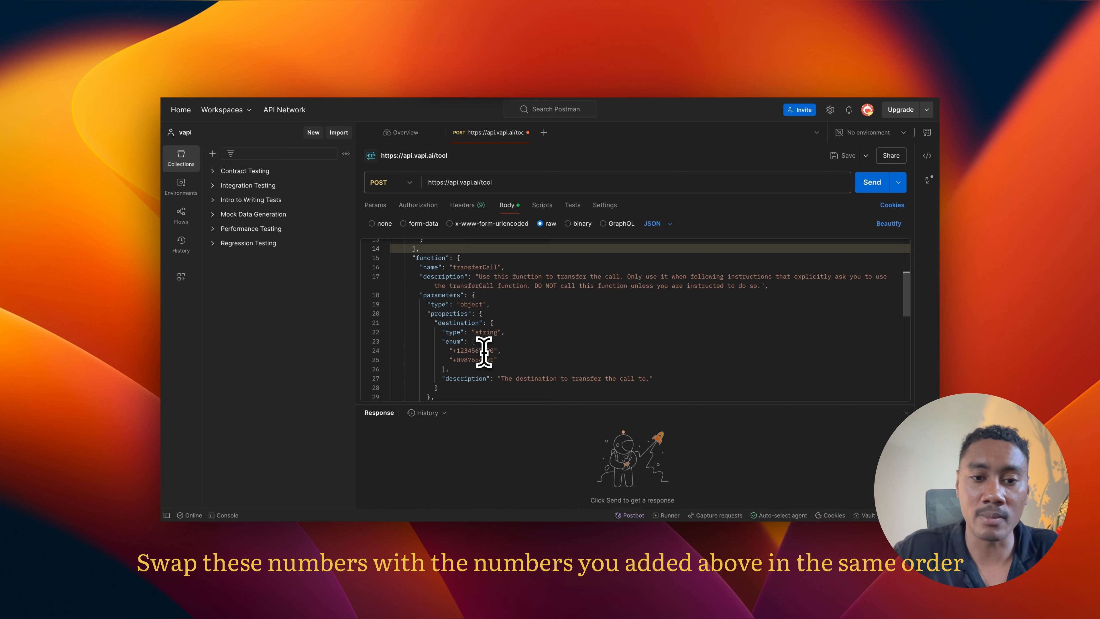
Step: Replace the two placeholder phone numbers in the "enum" list with the destinations' phone numbers, in the same order
scroll(497, 356, "down", 1)
left_click(497, 356)
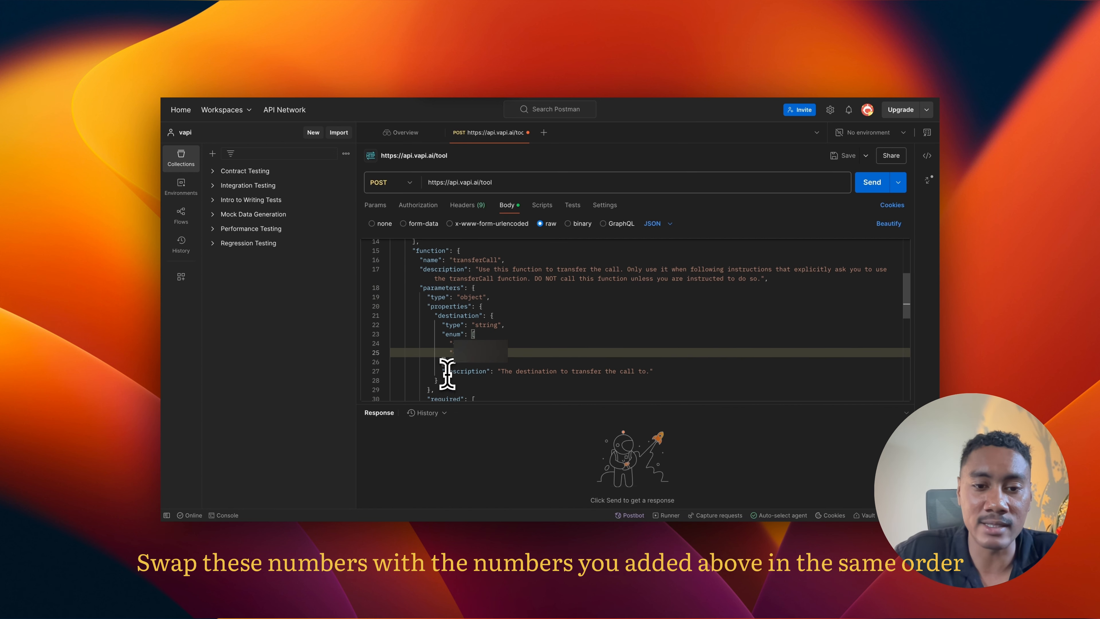
scroll(448, 374, "down", 1)
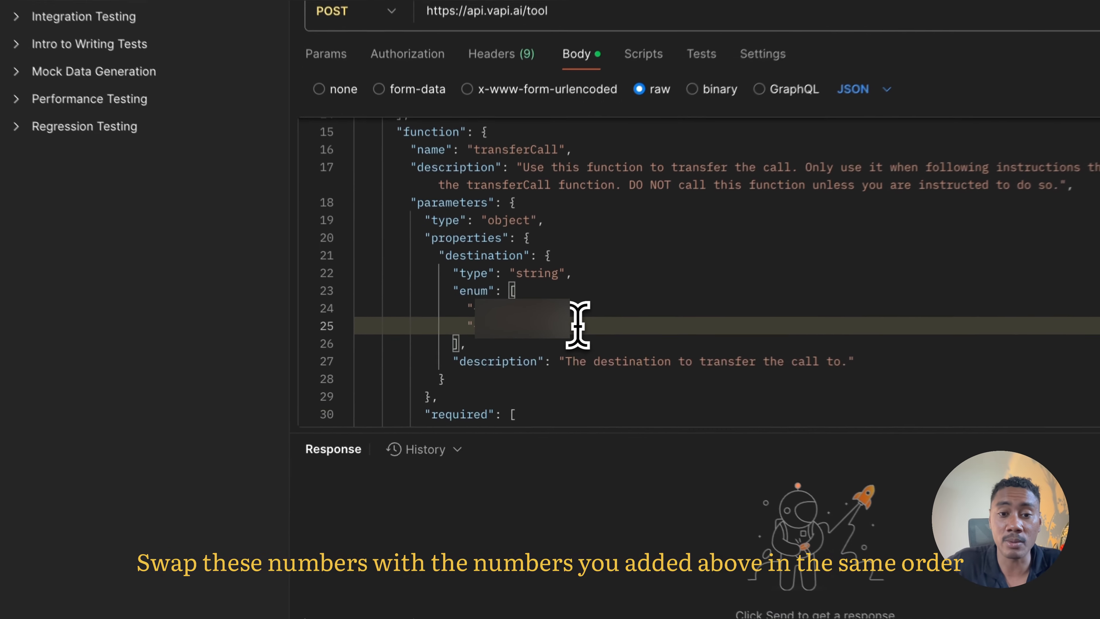
left_click_drag(534, 320, 468, 303)
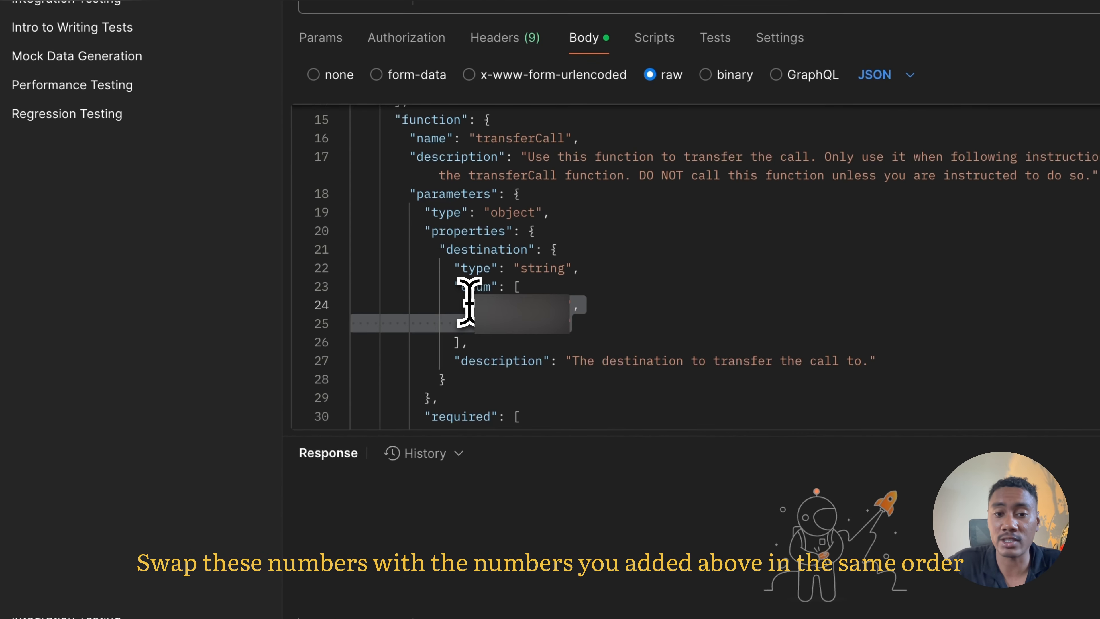
Step: In the first "request-start" message, replace "Department A" with "the operations manager" and set the condition's value to the first destination's phone number
scroll(527, 280, "down", 10)
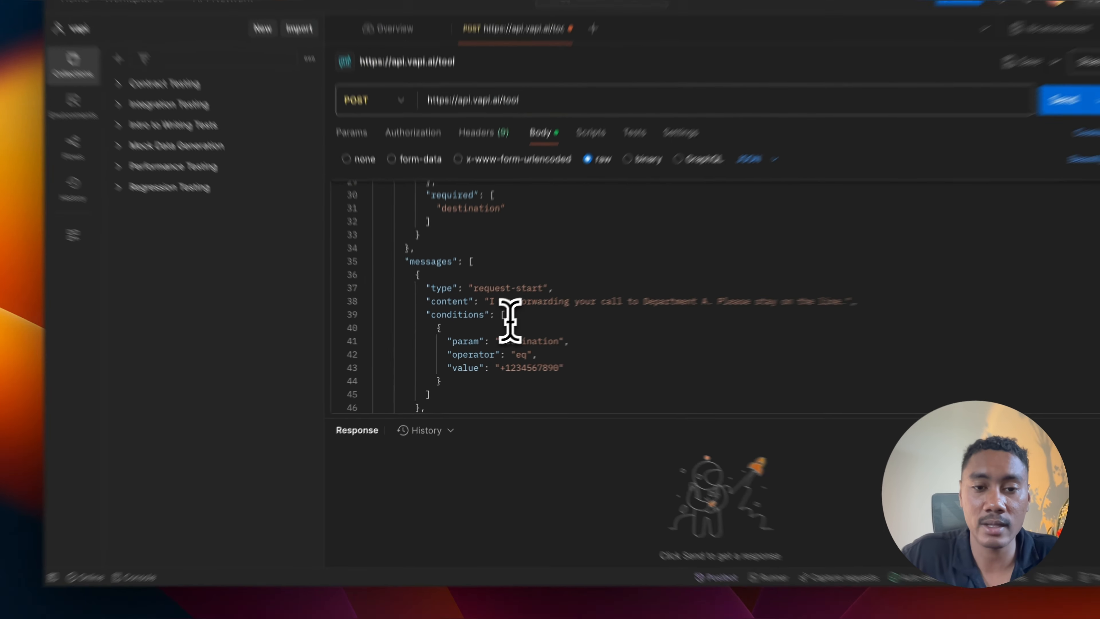
scroll(510, 320, "down", 1)
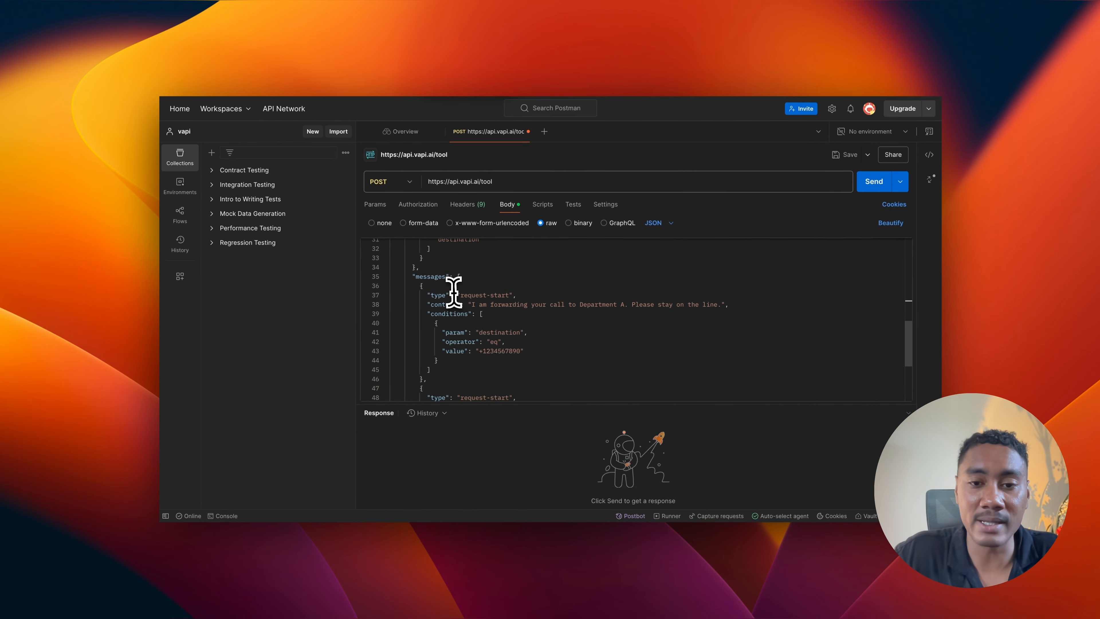
scroll(462, 256, "down", 2)
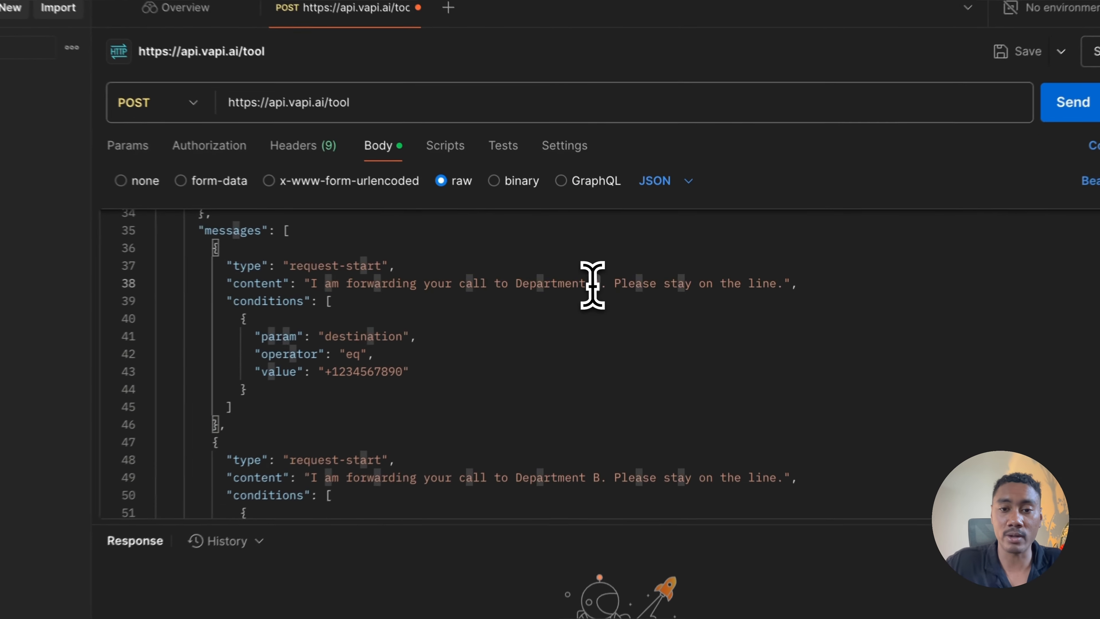
left_click_drag(624, 278, 581, 279)
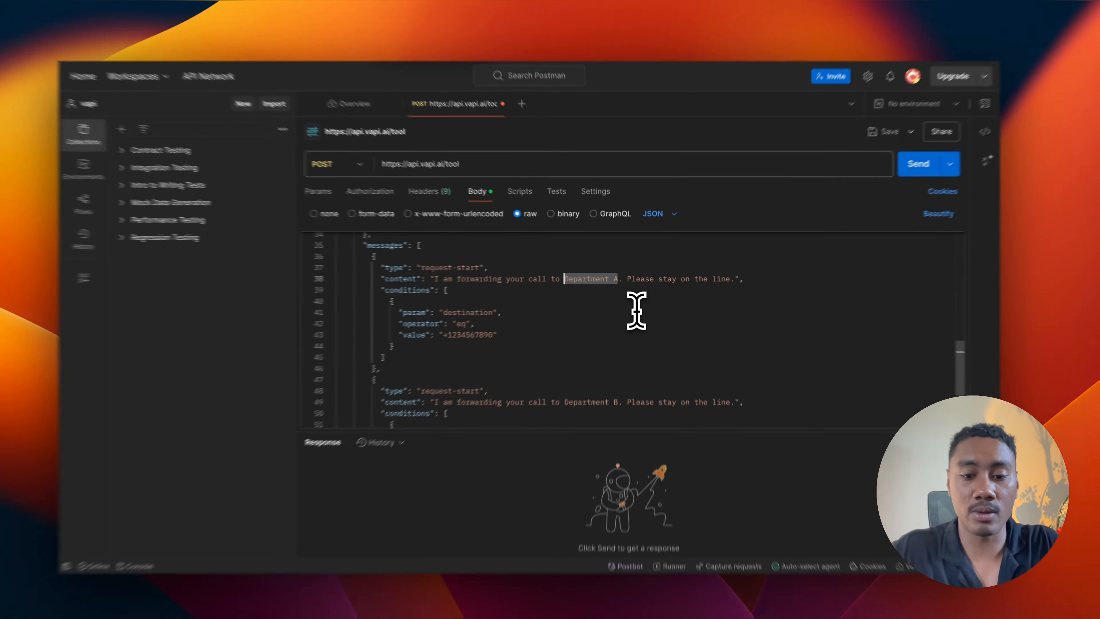
type("the d")
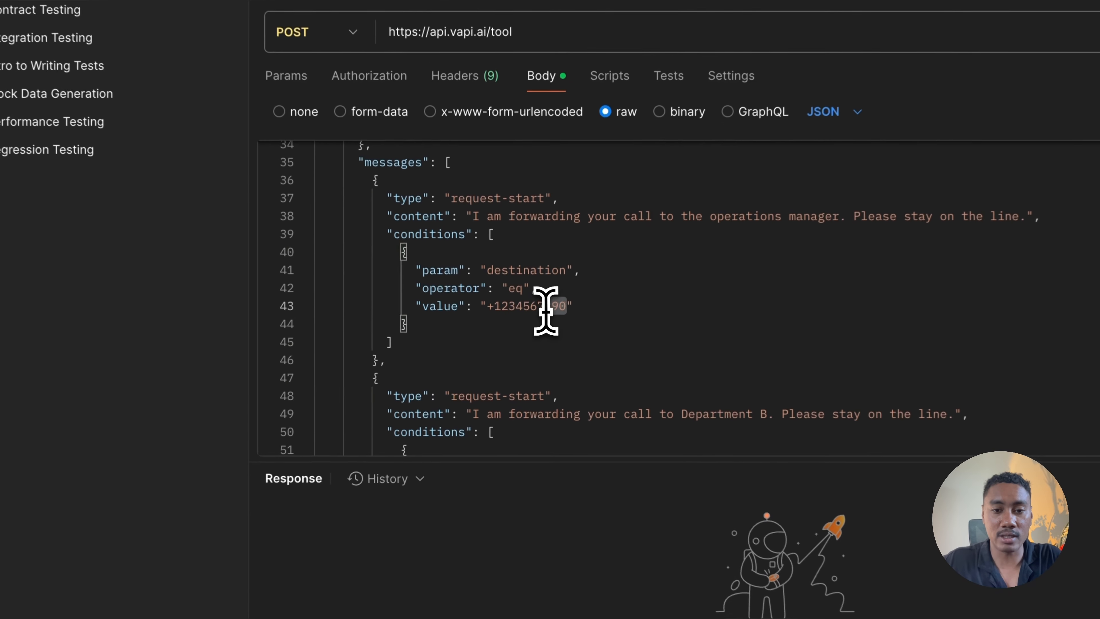
double_click(483, 324)
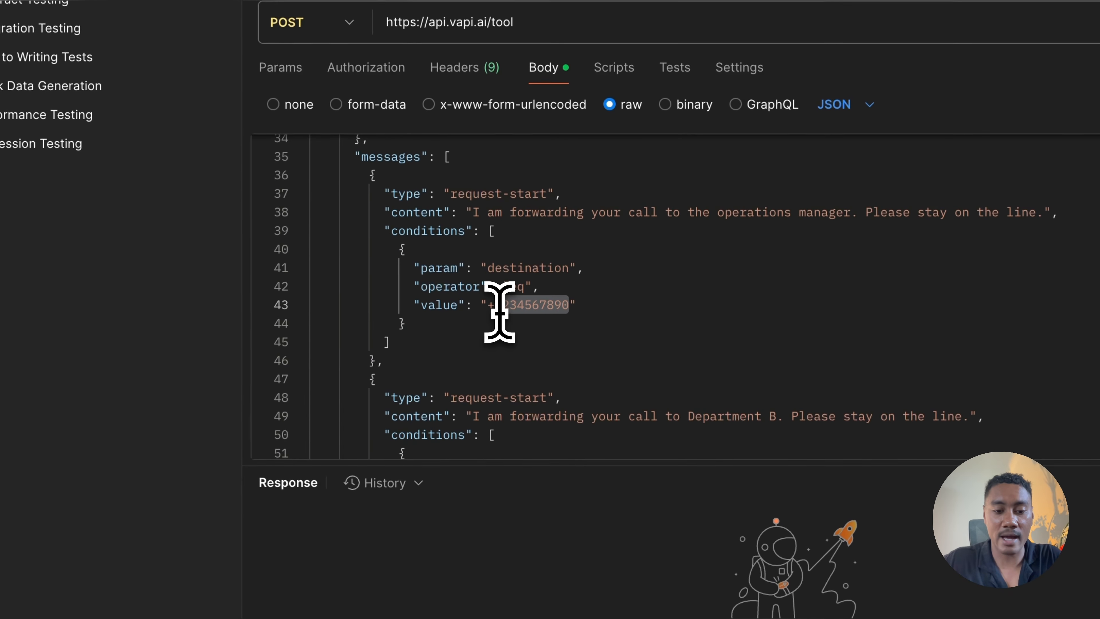
key("ctrl+v")
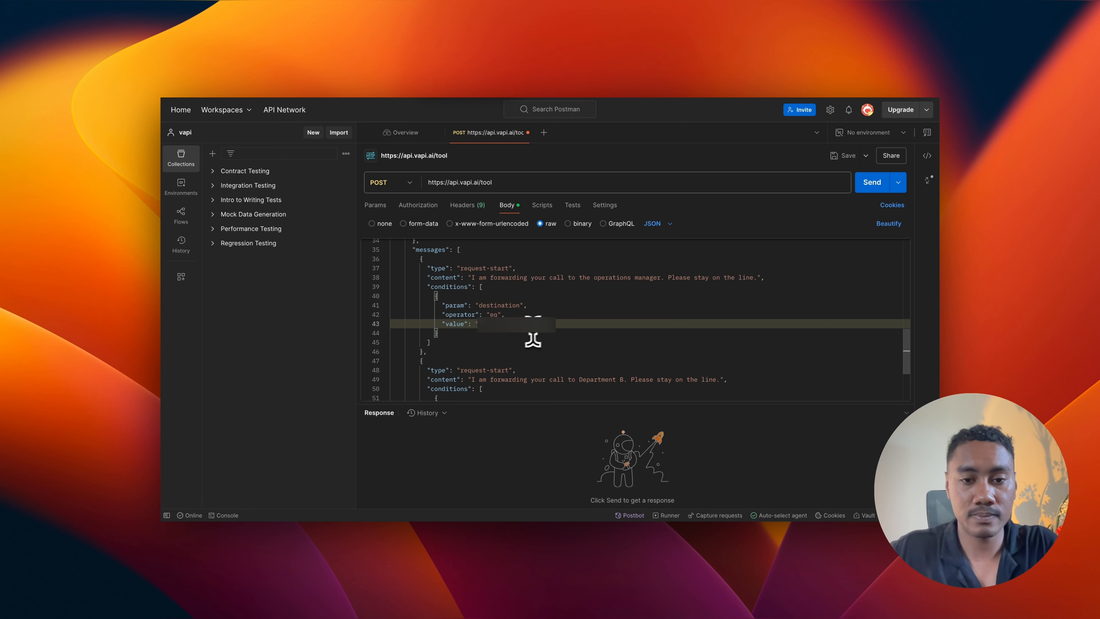
Step: In the second "request-start" message, replace "Department B" with "the office manager" and set the condition's value to the second destination's phone number
scroll(532, 341, "down", 5)
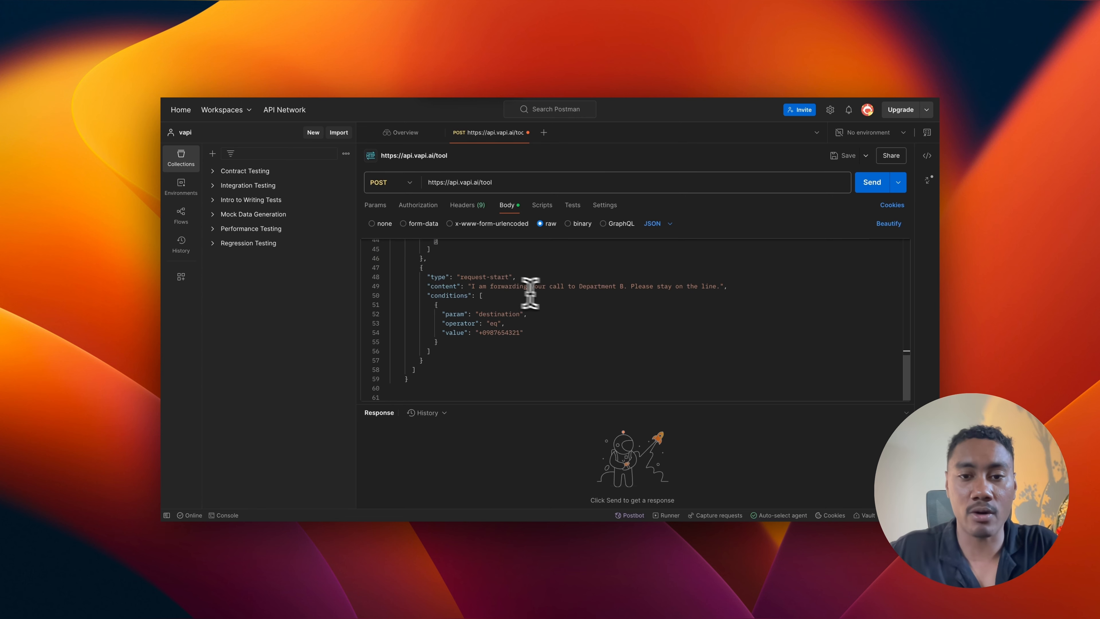
left_click_drag(624, 286, 578, 288)
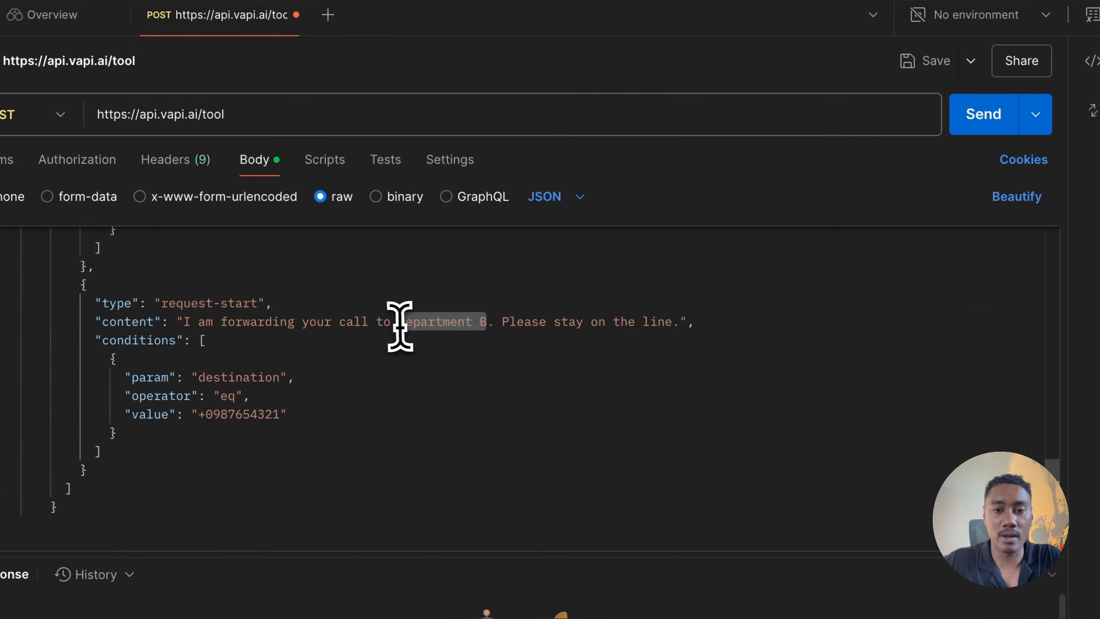
type("the office ")
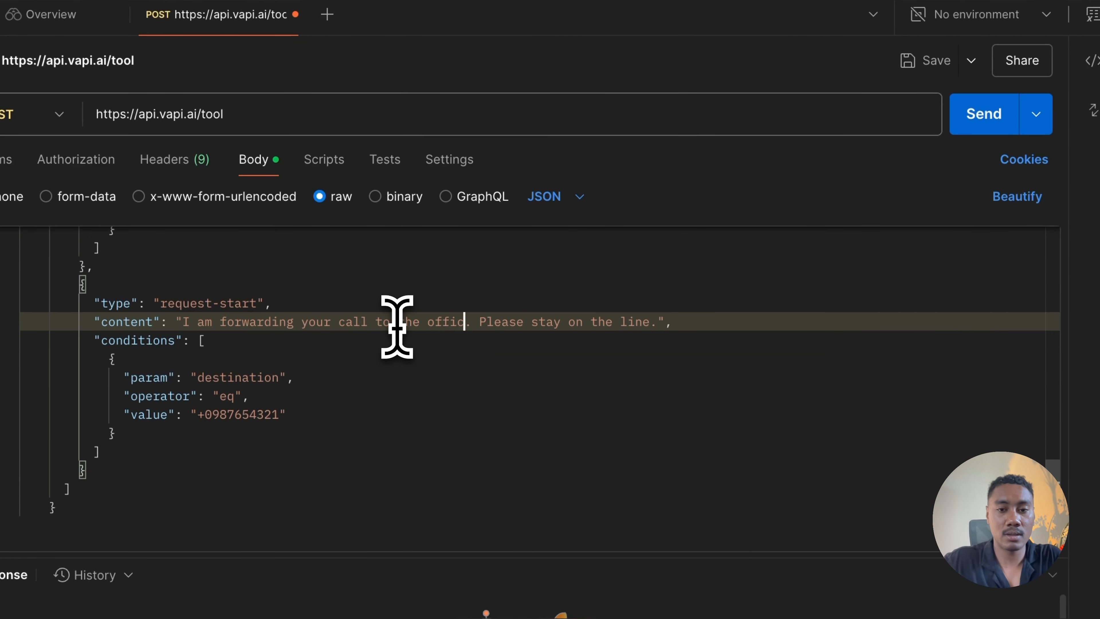
type("manager")
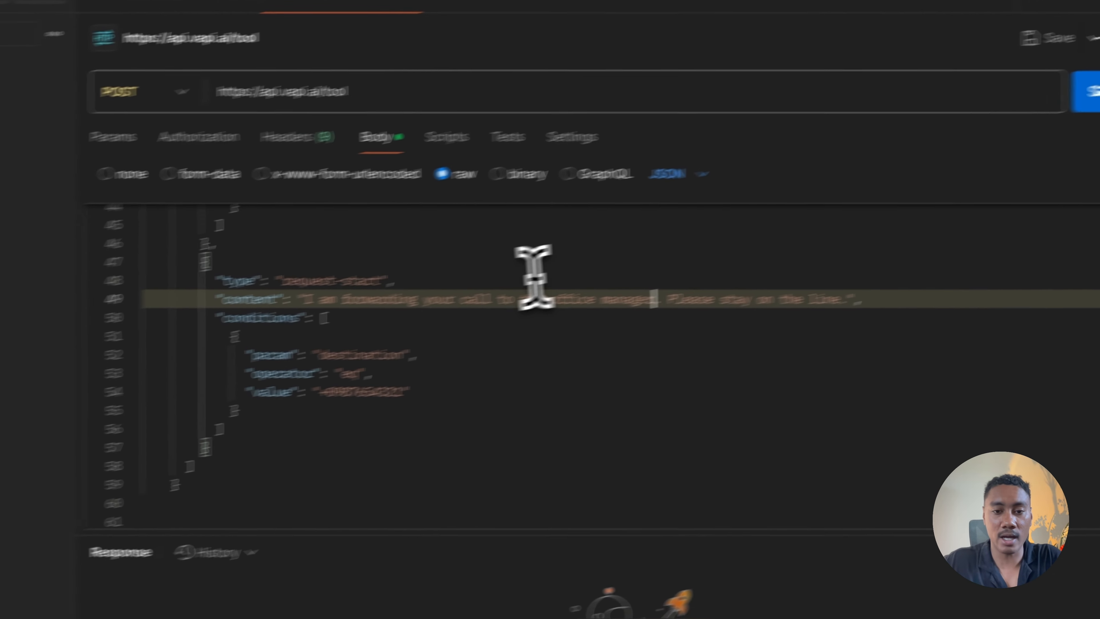
left_click_drag(399, 391, 324, 395)
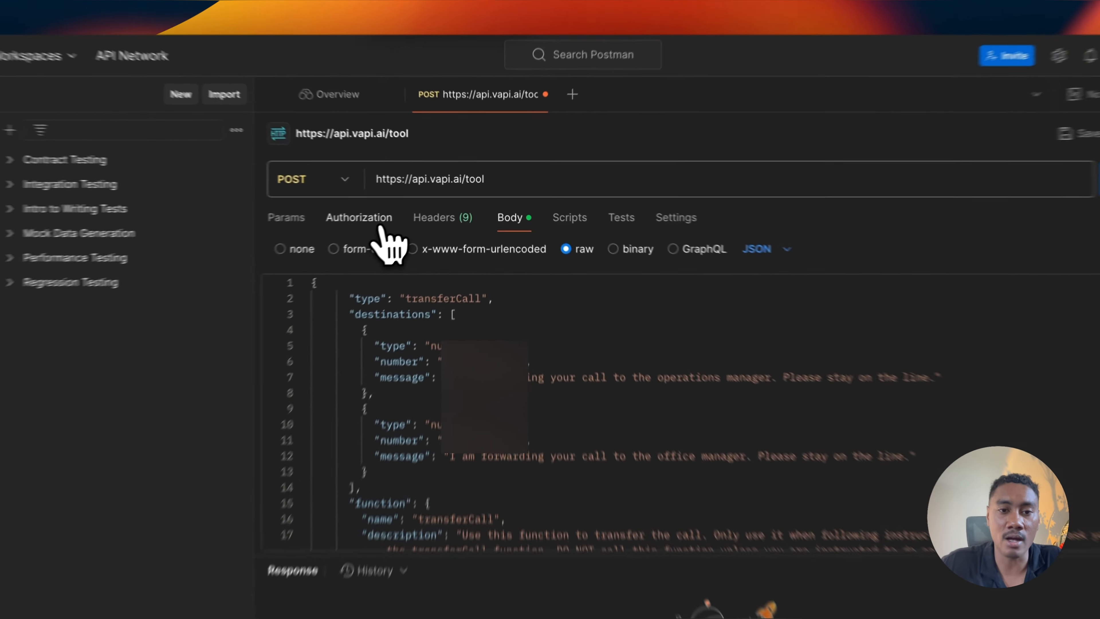
Step: Authorize the request with the Vapi auth type by pasting the private API key as the bearer token
left_click(418, 205)
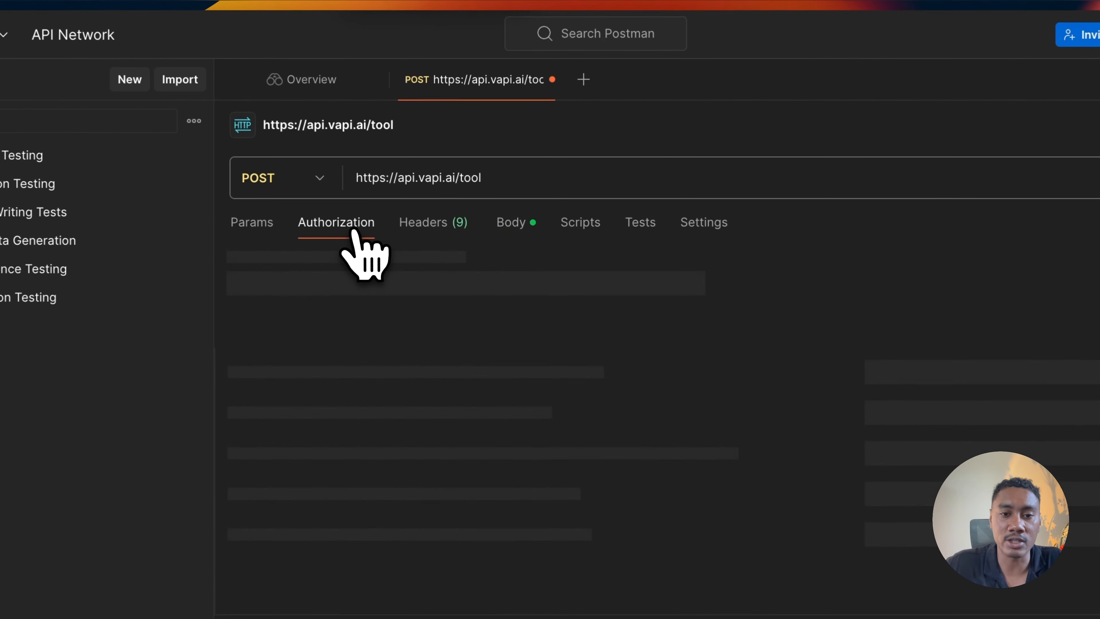
left_click(803, 459)
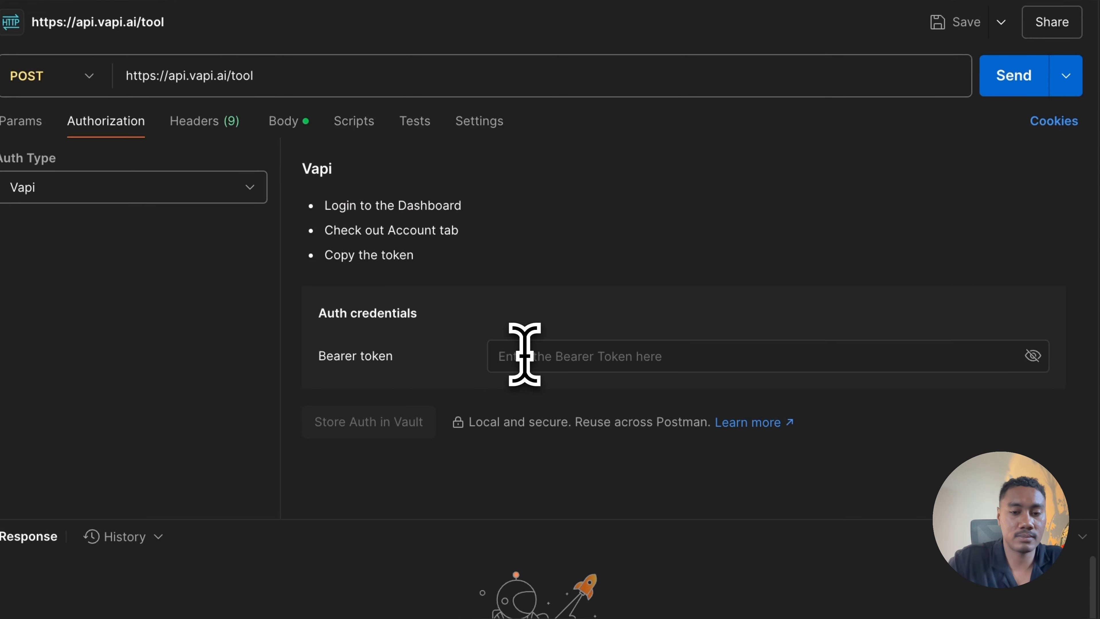
key("super+v")
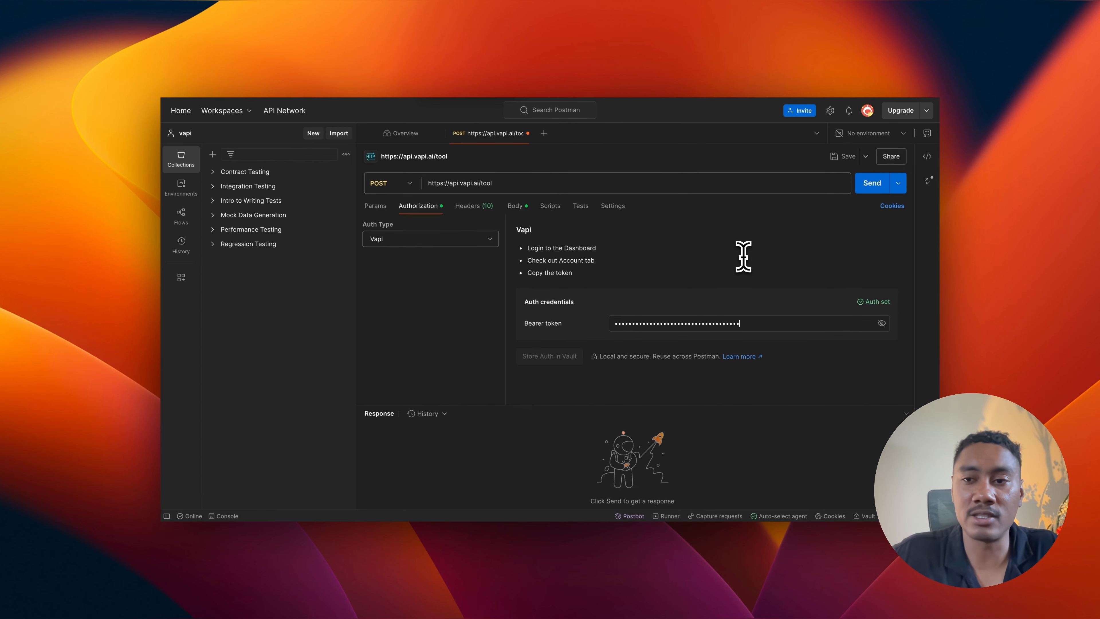
Step: Send the POST request to create the transferCall tool and check the request body and response status
left_click(869, 187)
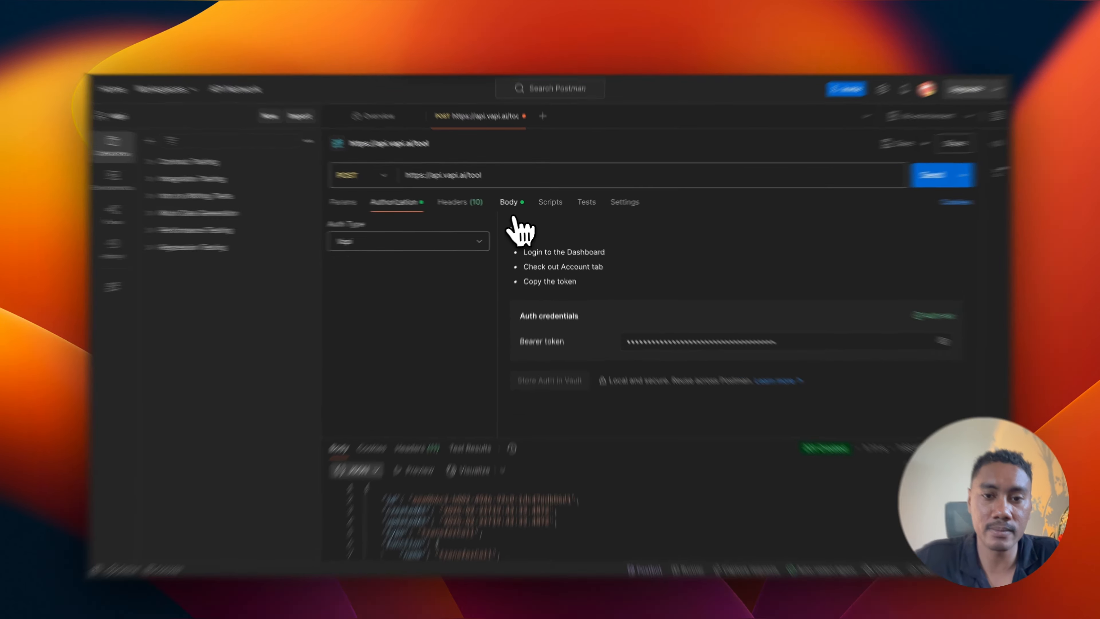
left_click(515, 205)
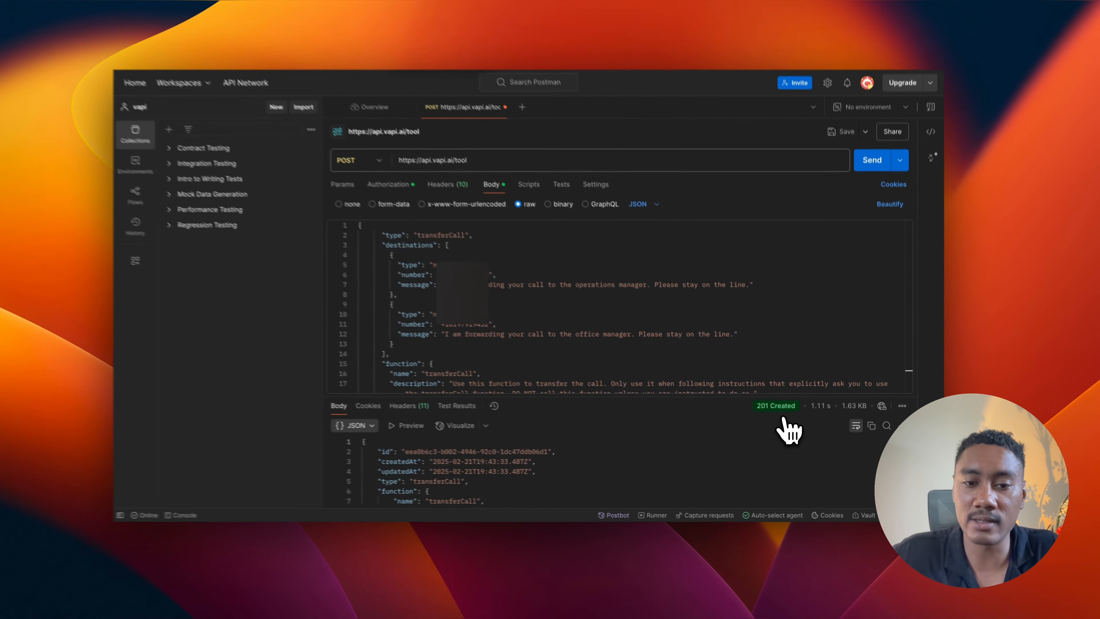
mouse_move(775, 411)
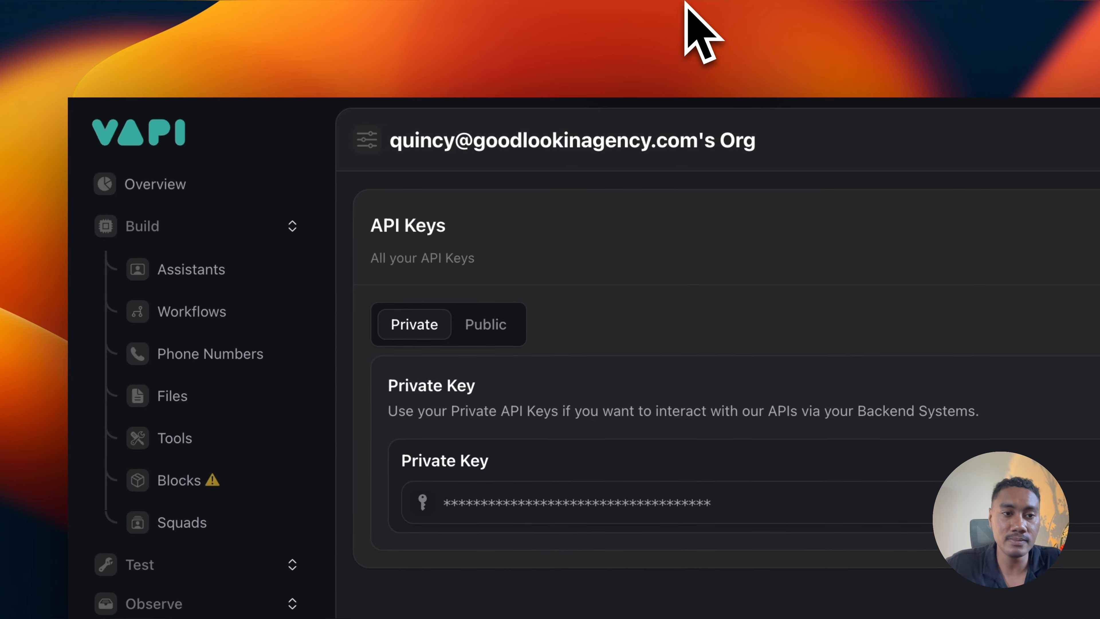
Step: Switch to the Vapi dashboard and open the function settings of the receptionist assistant
left_click(241, 273)
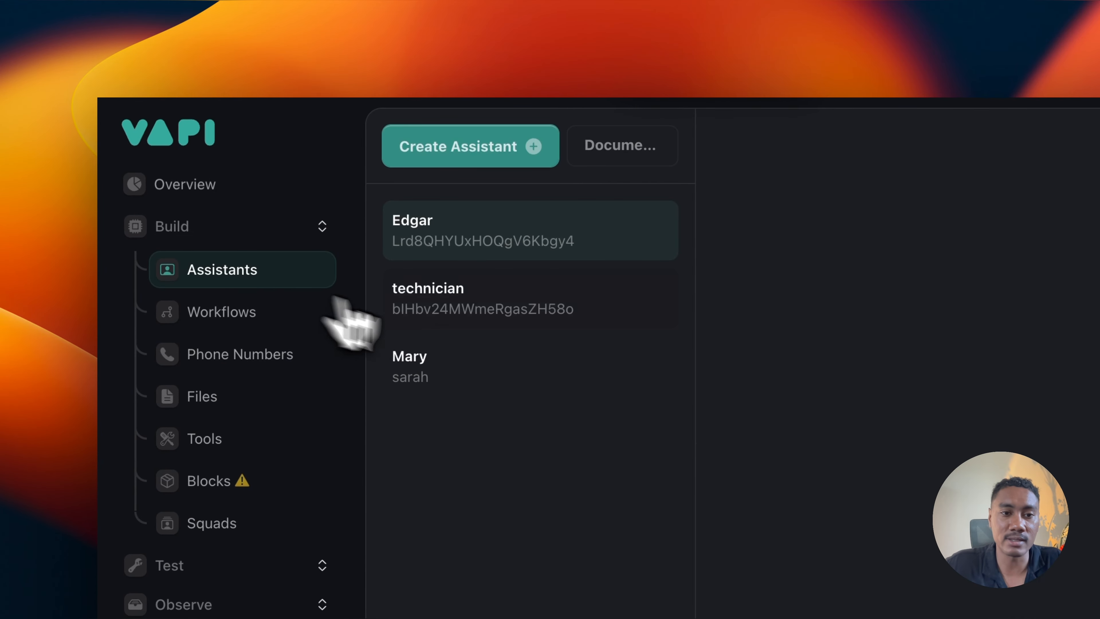
left_click(441, 371)
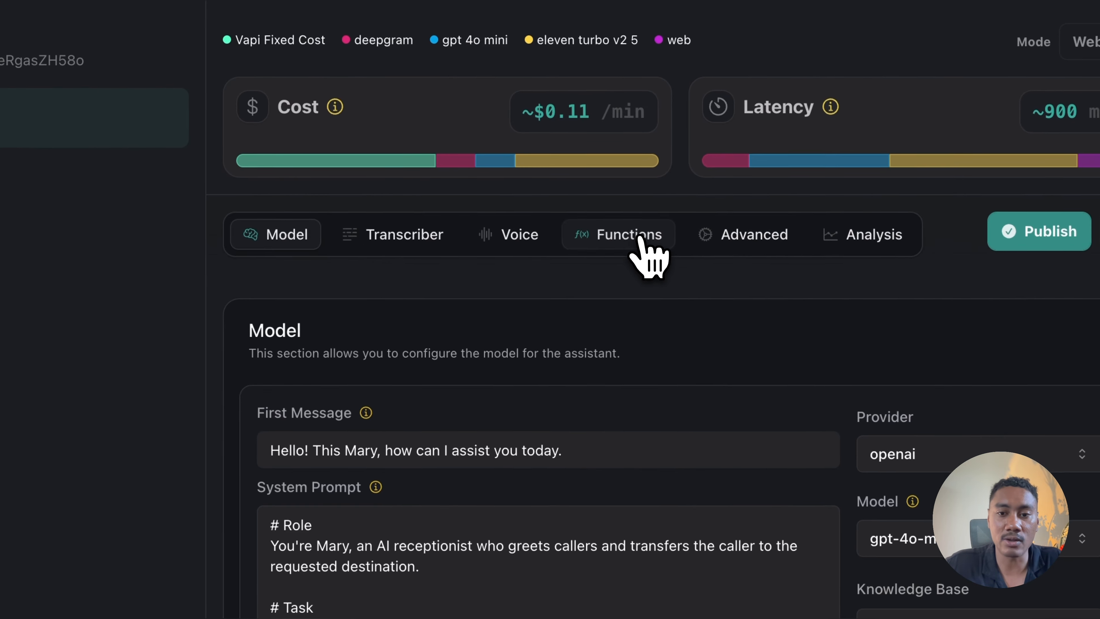
left_click(1091, 483)
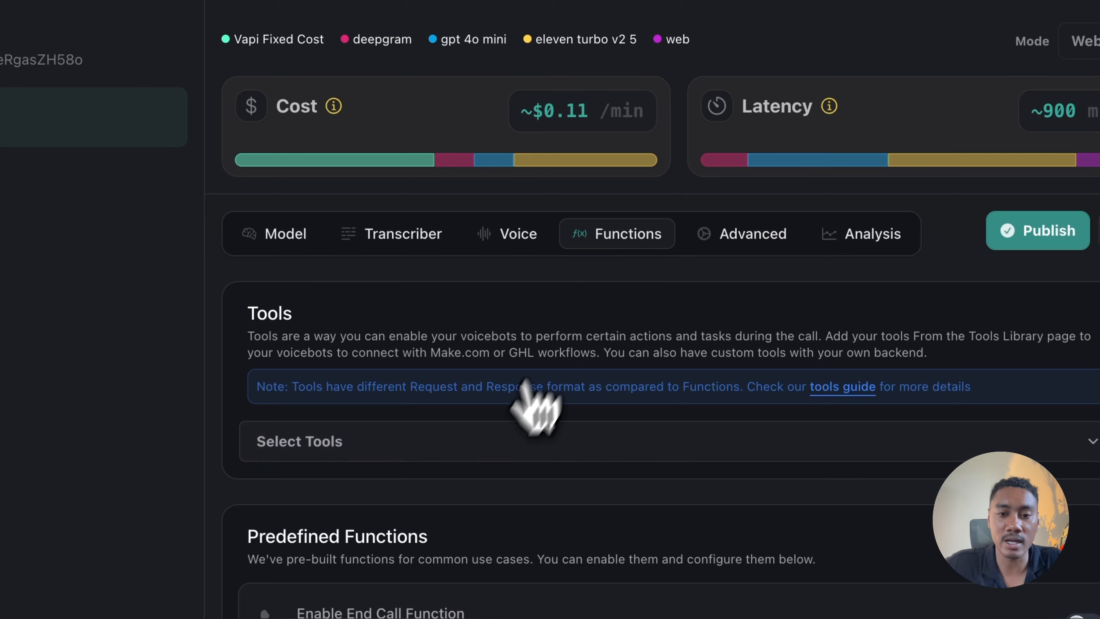
Step: Add the transferCall tool to the receptionist assistant's tools and publish the assistant
left_click(485, 443)
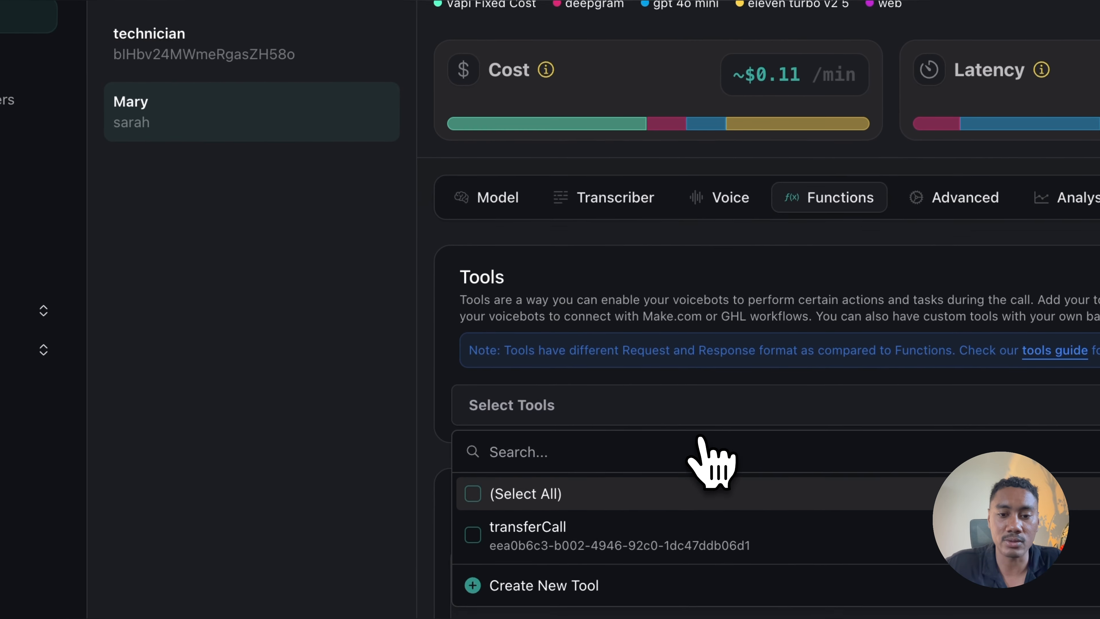
scroll(700, 439, "down", 4)
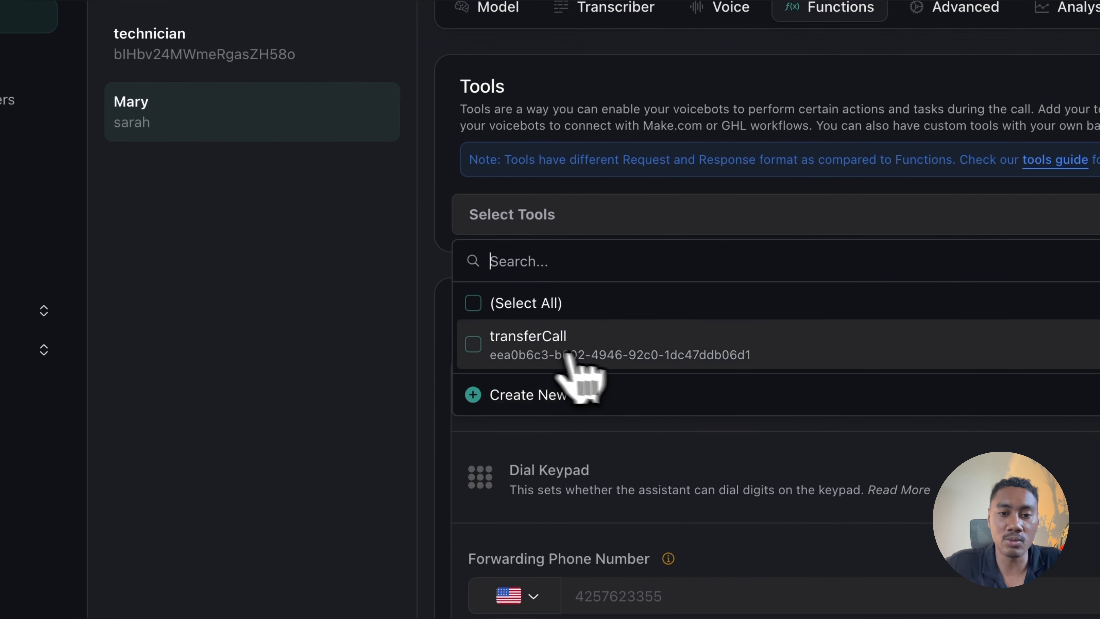
left_click(476, 346)
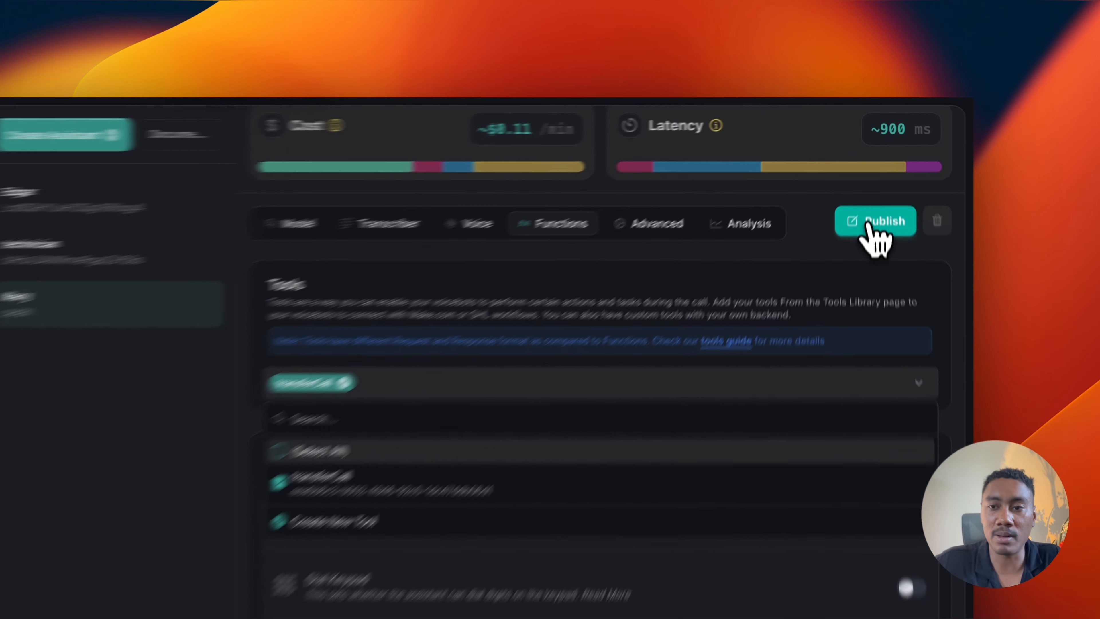
left_click(873, 181)
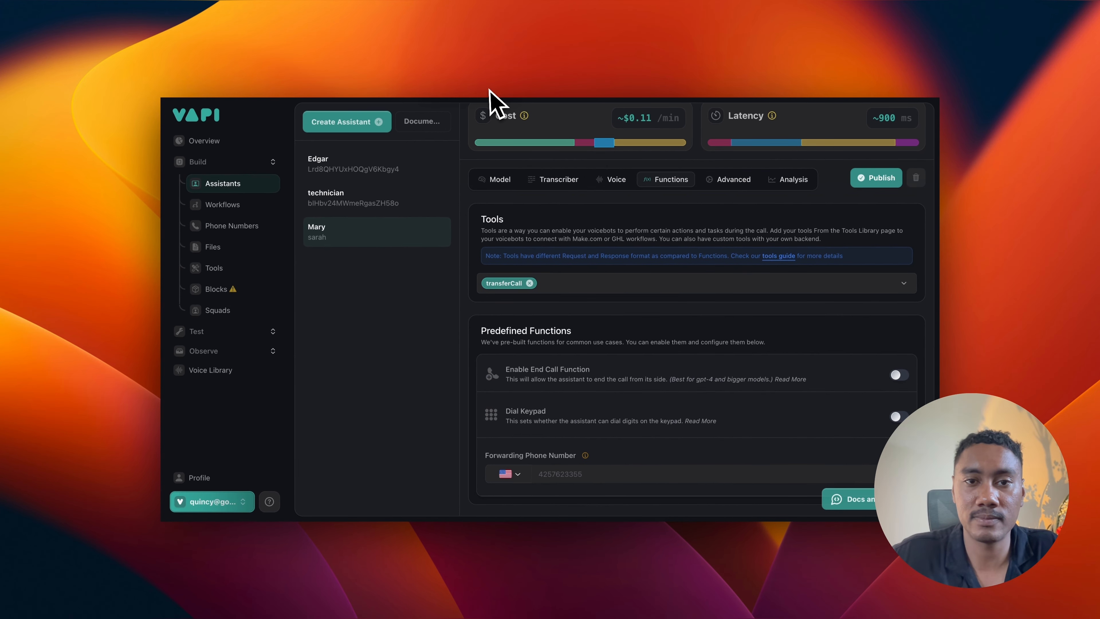
mouse_move(480, 143)
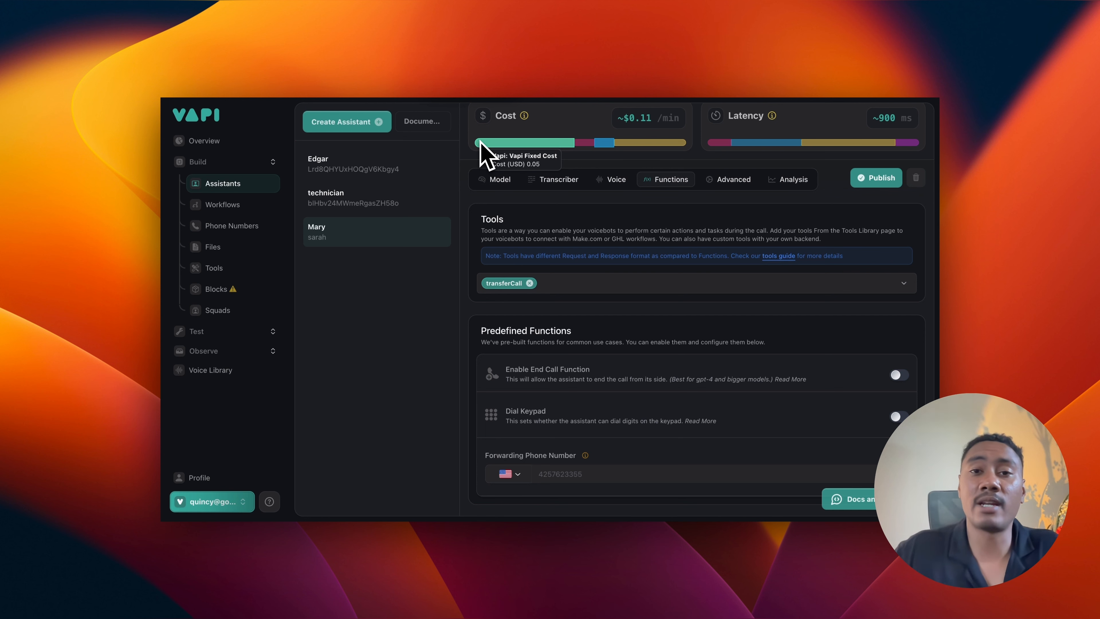
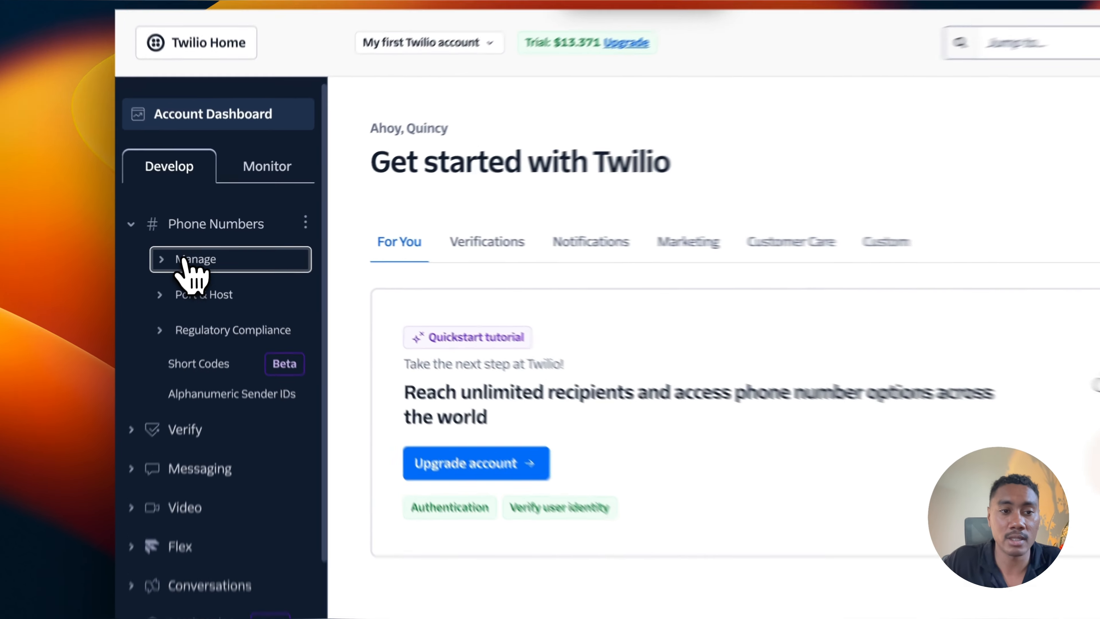
left_click(215, 242)
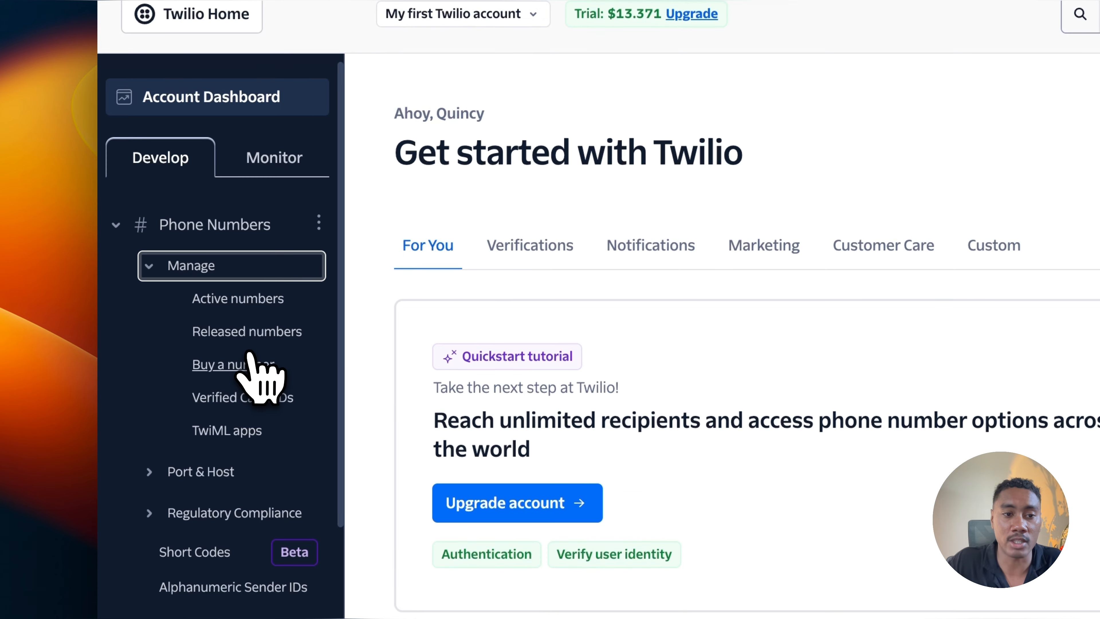
left_click(247, 364)
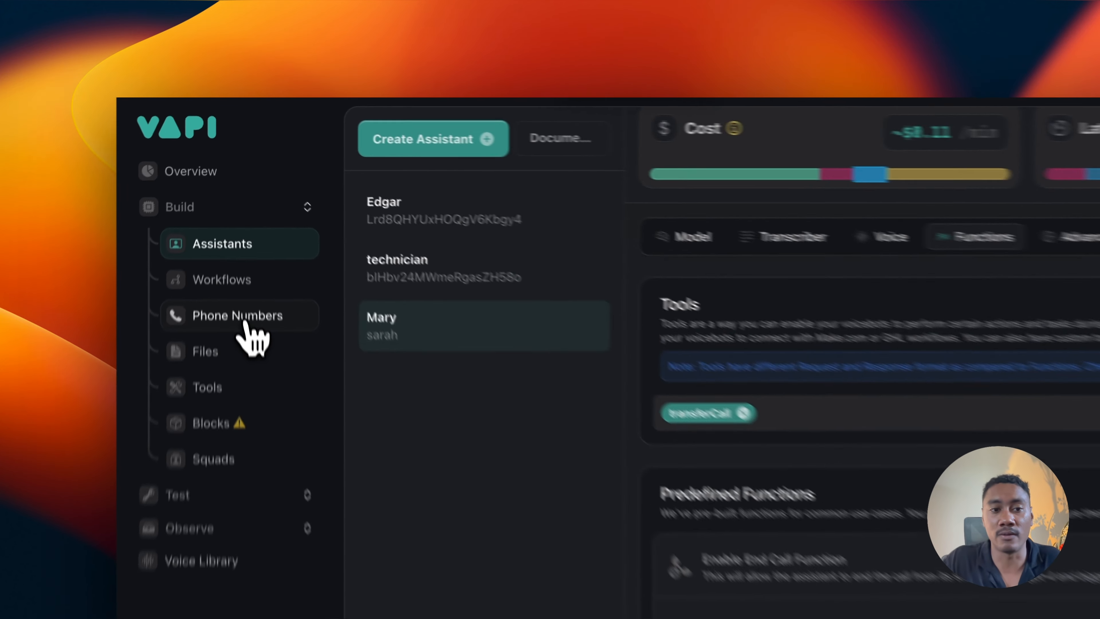
Step: Switch to the Vapi dashboard, open the phone numbers and start creating a number by importing it from Twilio
left_click(237, 227)
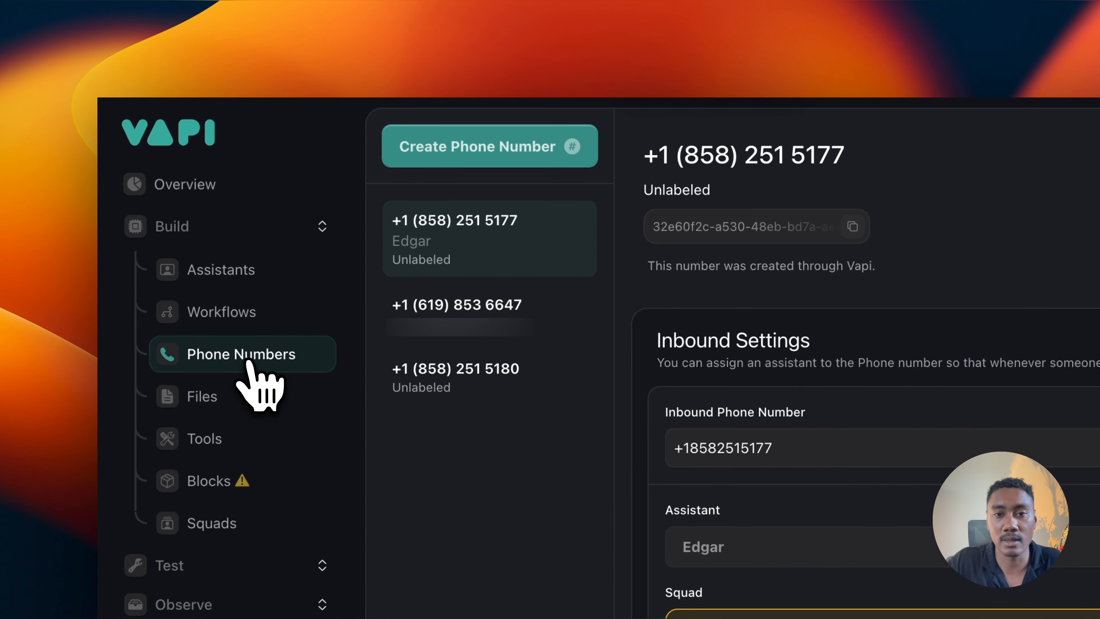
left_click(466, 149)
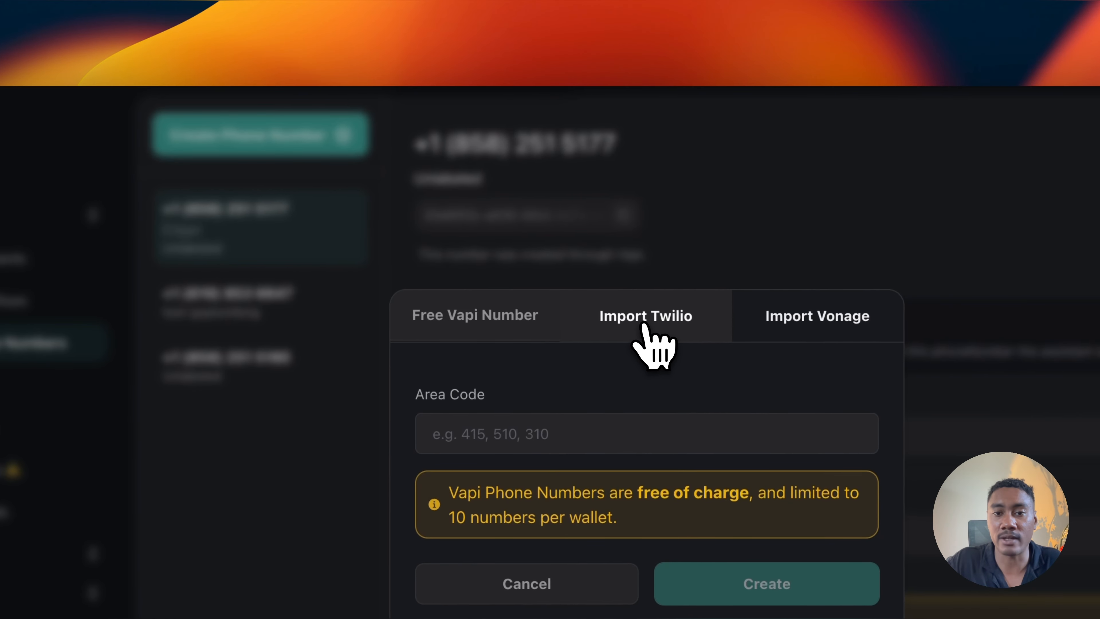
left_click(858, 326)
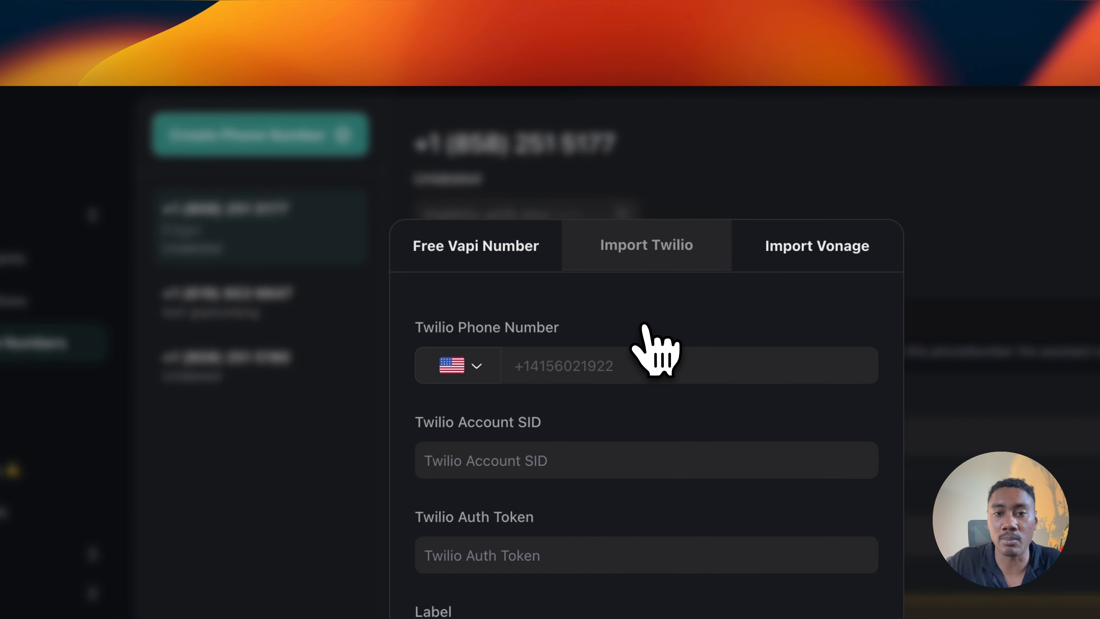
left_click(633, 368)
left_click(608, 450)
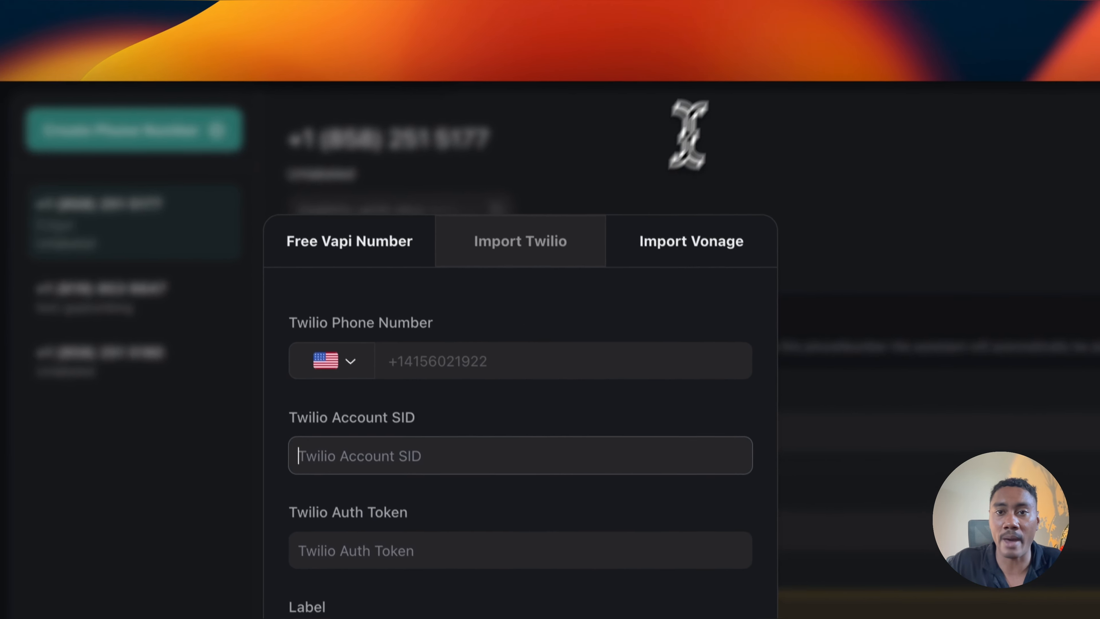
Step: Copy the account SID from the Twilio account dashboard and paste it into Vapi's Twilio import form
left_click(631, 2)
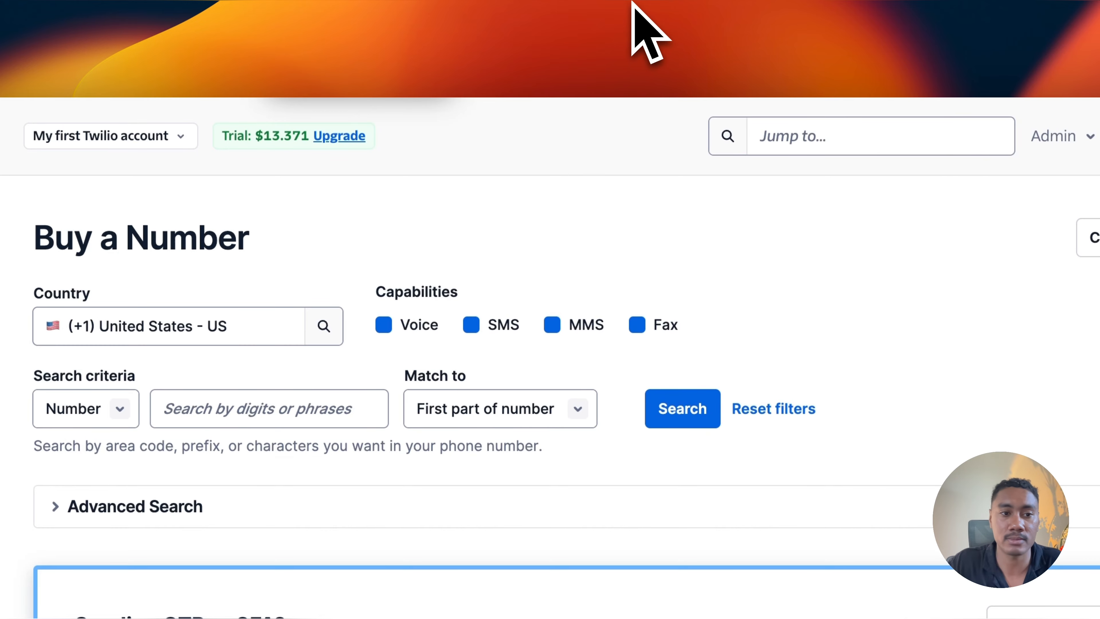
left_click(186, 221)
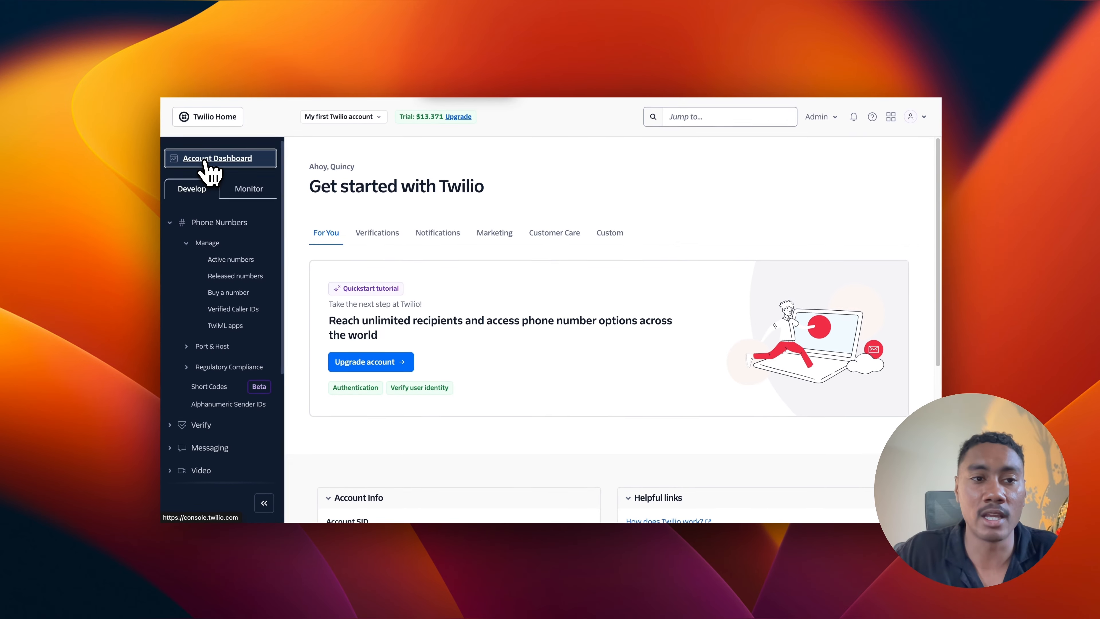
scroll(450, 327, "down", 5)
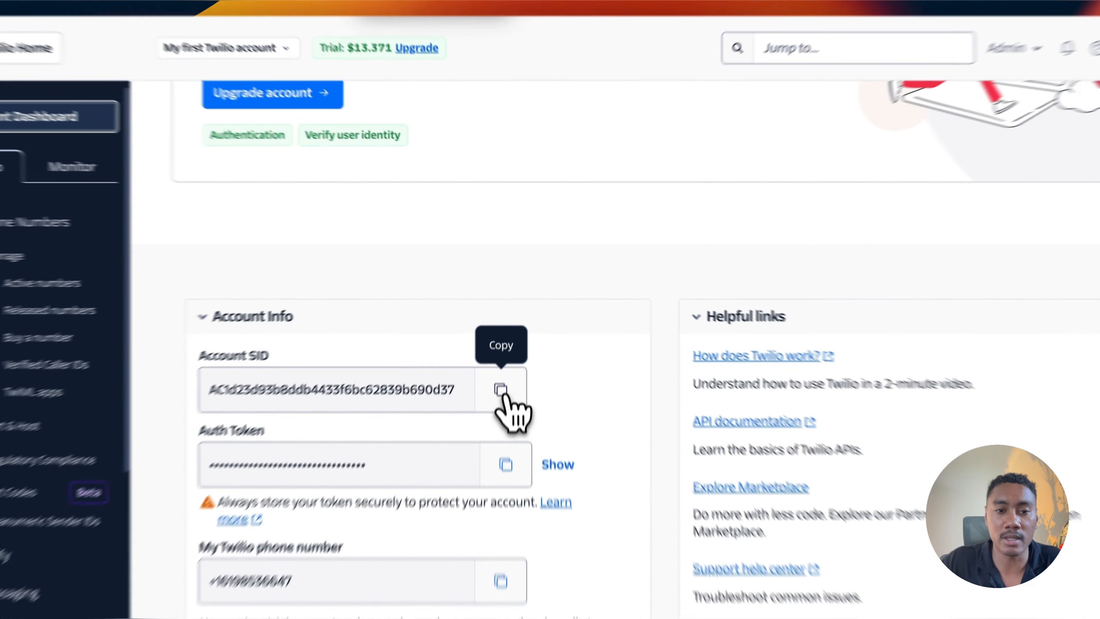
left_click(508, 324)
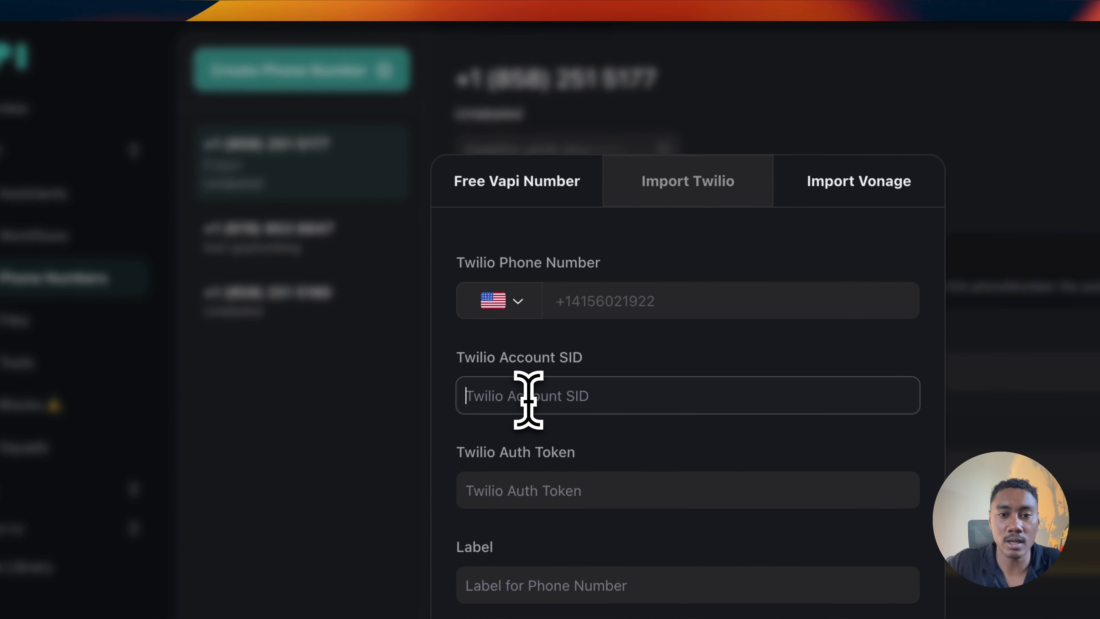
left_click(512, 431)
key("super+v")
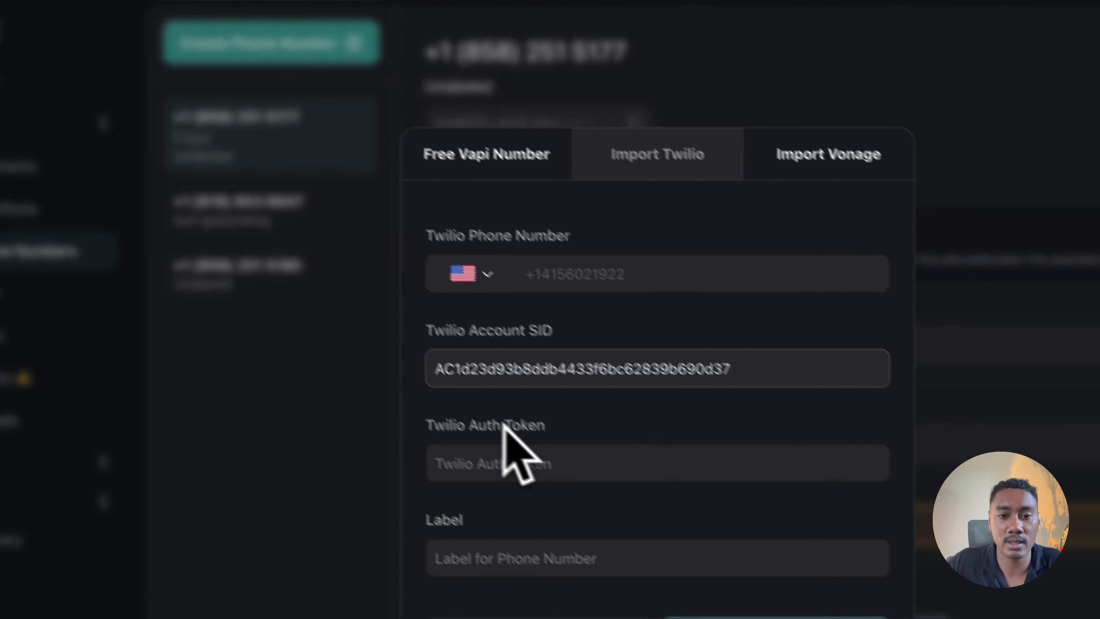
Step: Copy the Twilio auth token into the Twilio Auth Token field of Vapi's import form, then cancel the import
left_click(541, 485)
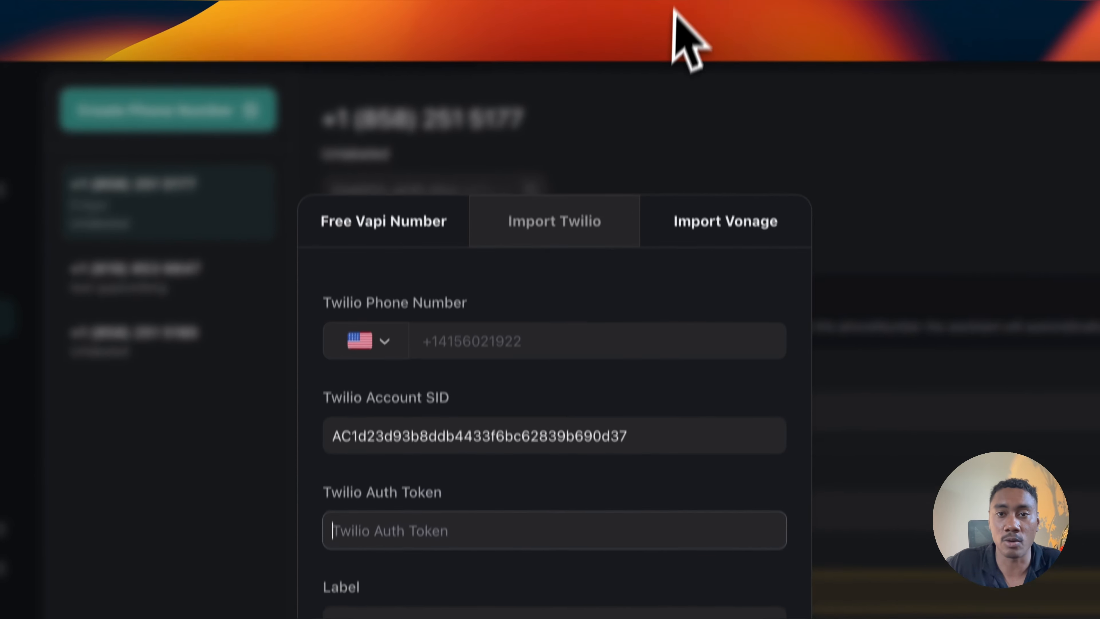
left_click(682, 9)
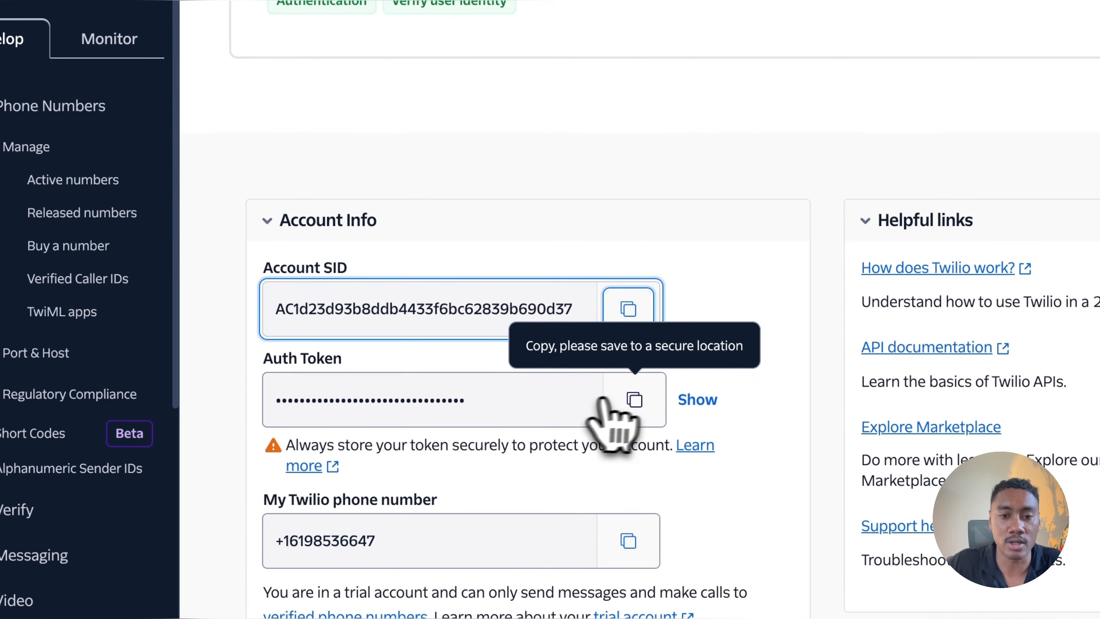
left_click(622, 426)
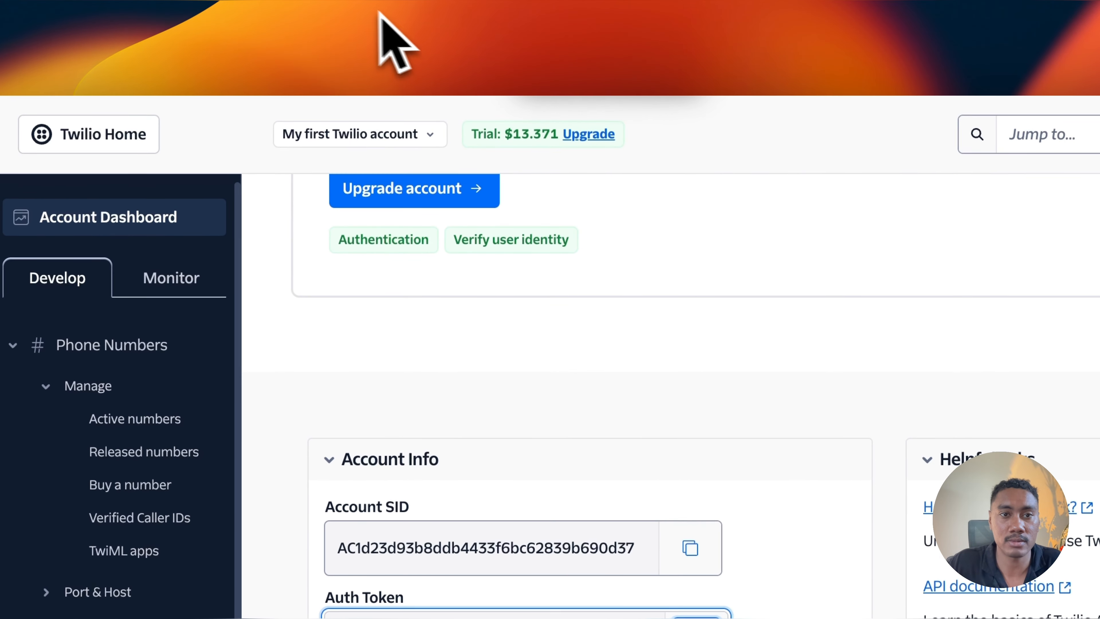
left_click(572, 5)
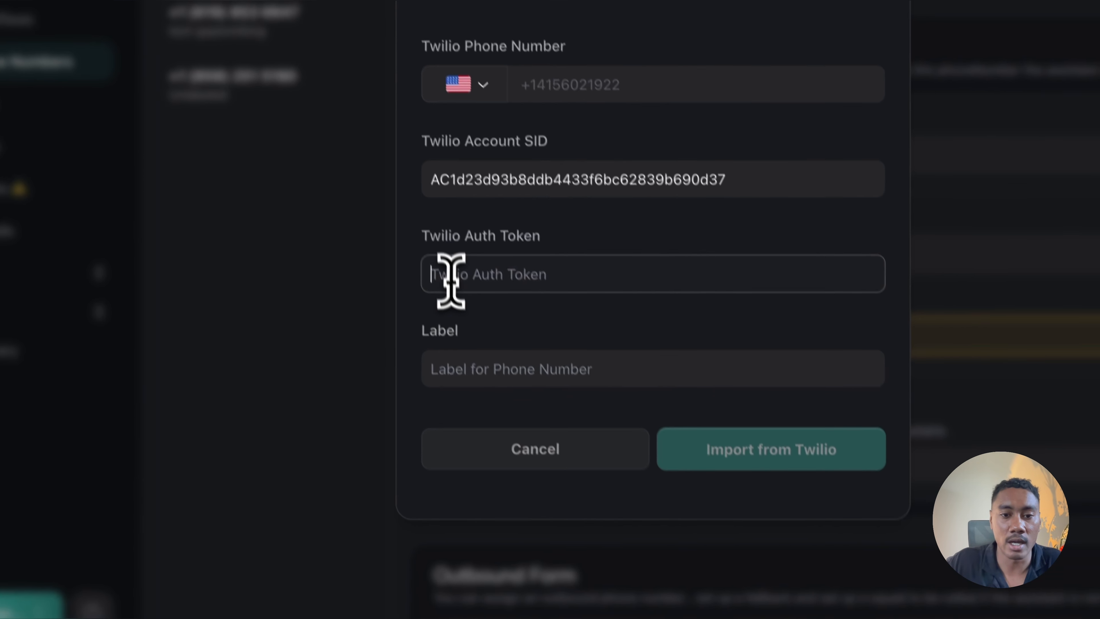
key("super+v")
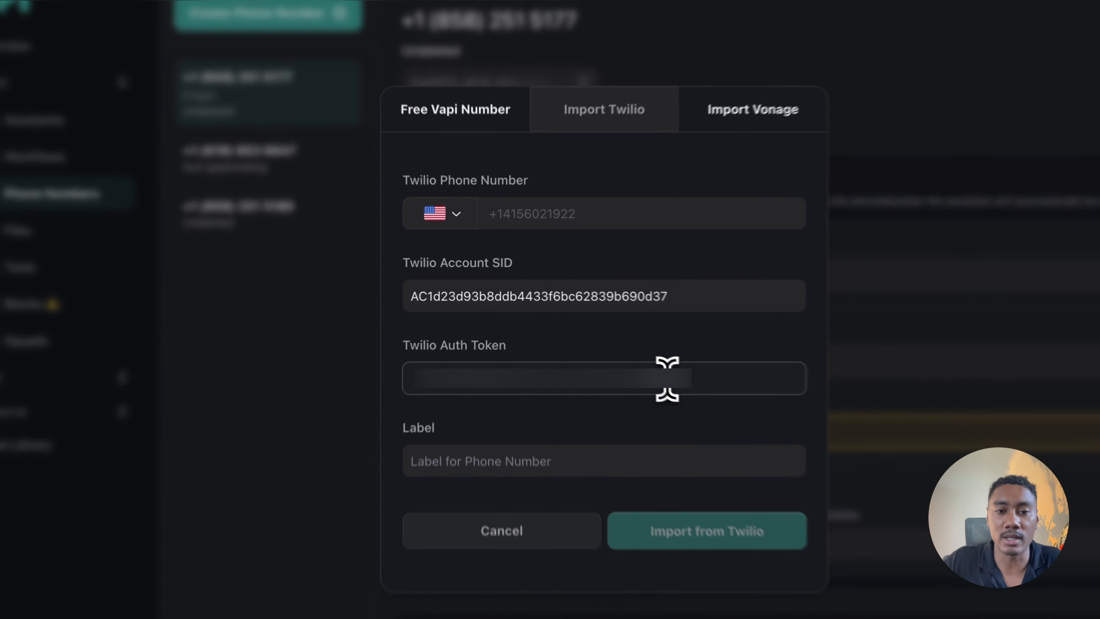
left_click_drag(584, 335, 411, 332)
key("BackSpace")
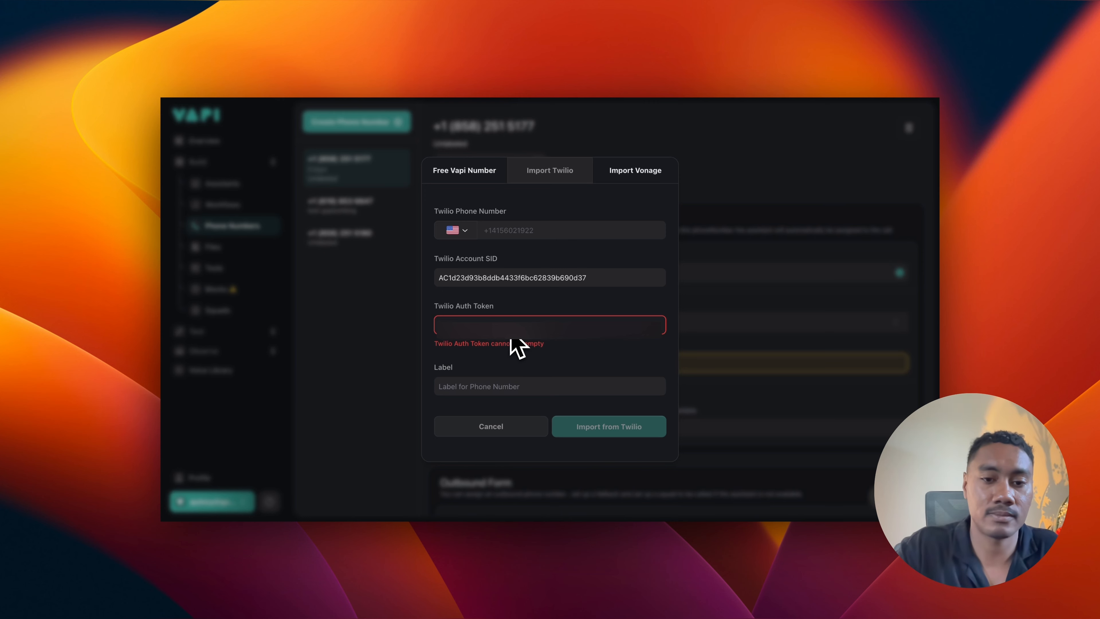
key("super+v")
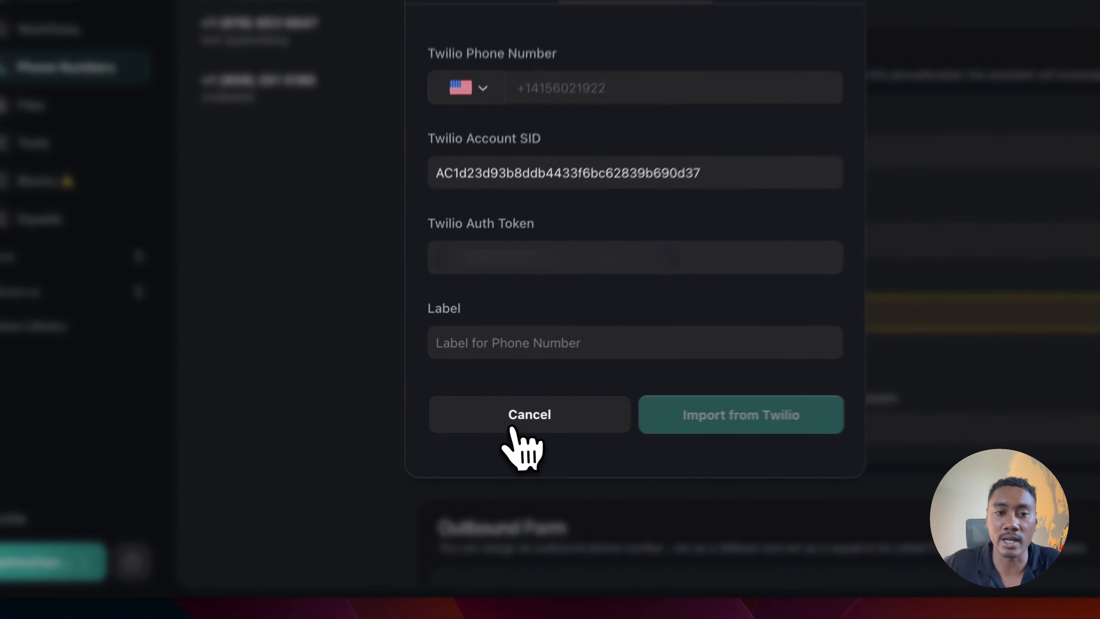
left_click(487, 422)
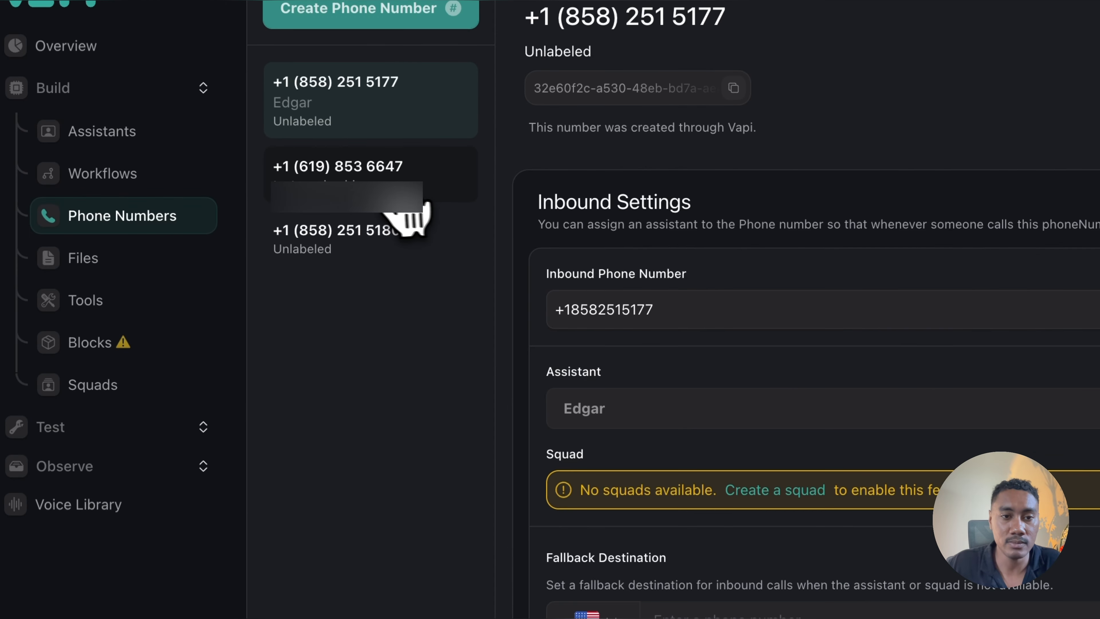
Step: Assign the receptionist assistant to the inbound settings of the phone number already imported from Twilio
left_click(389, 204)
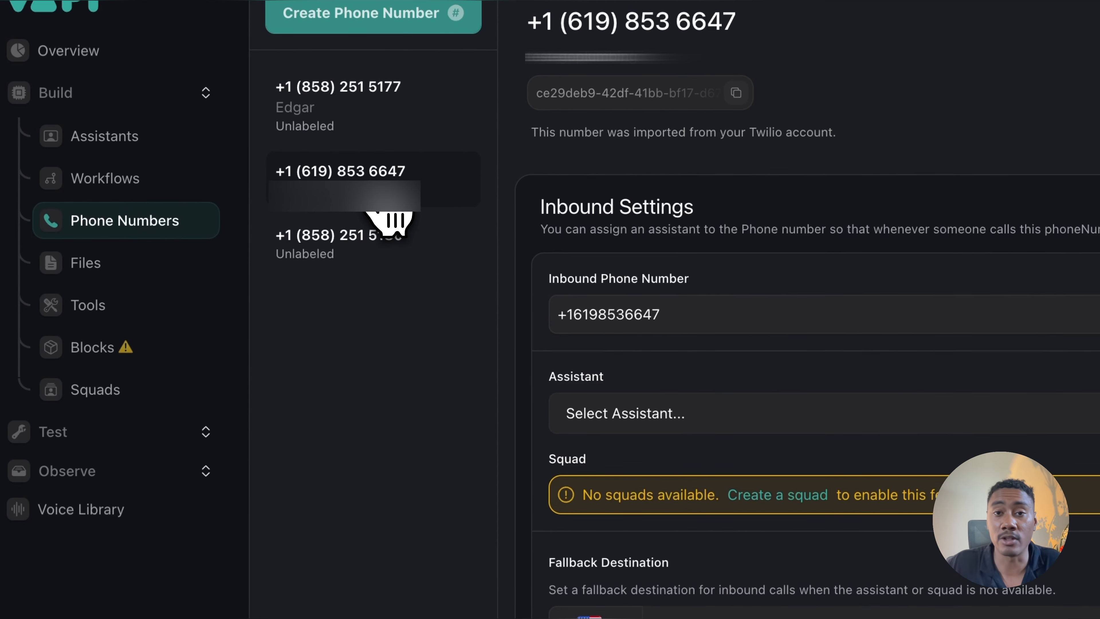
left_click(611, 415)
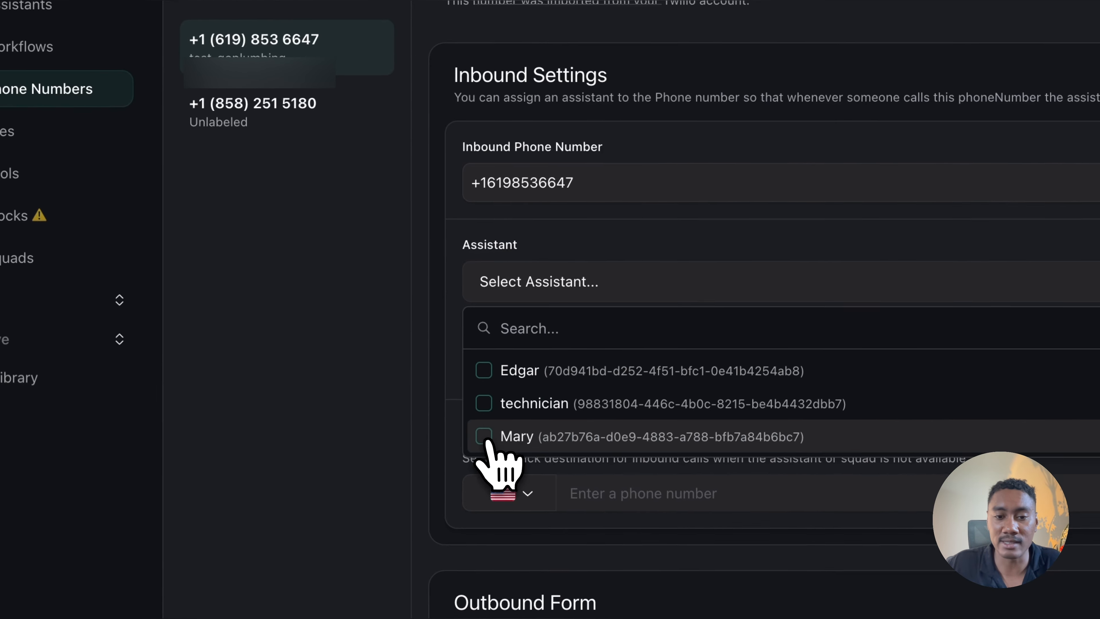
left_click(591, 562)
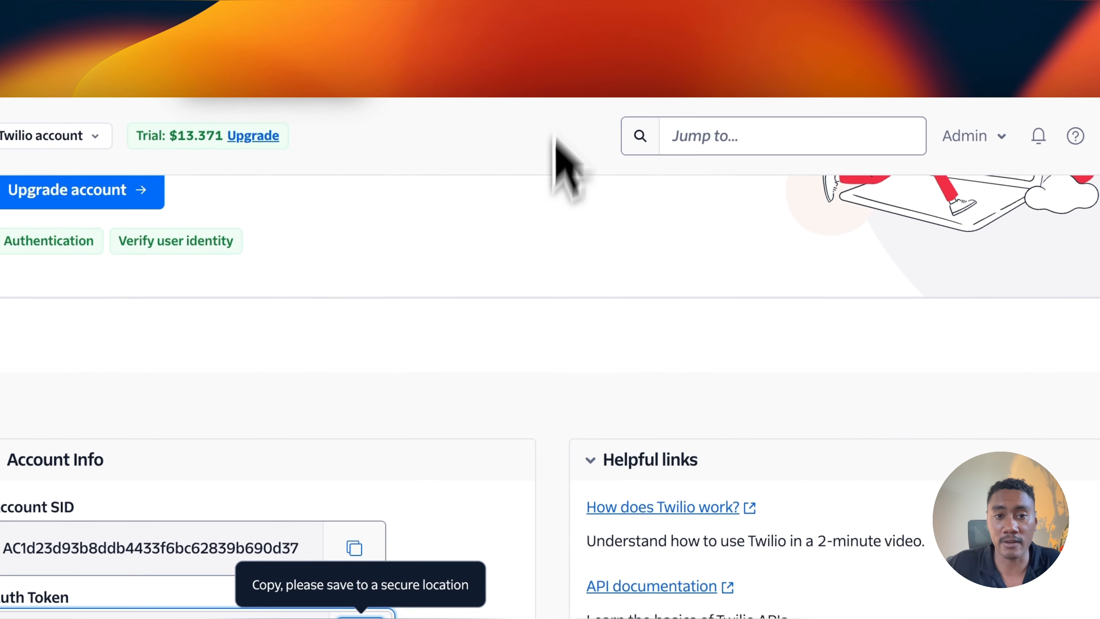
Step: Switch to Twilio, open the verified caller IDs, examine the form for adding a new caller ID and close it
scroll(519, 354, "up", 3)
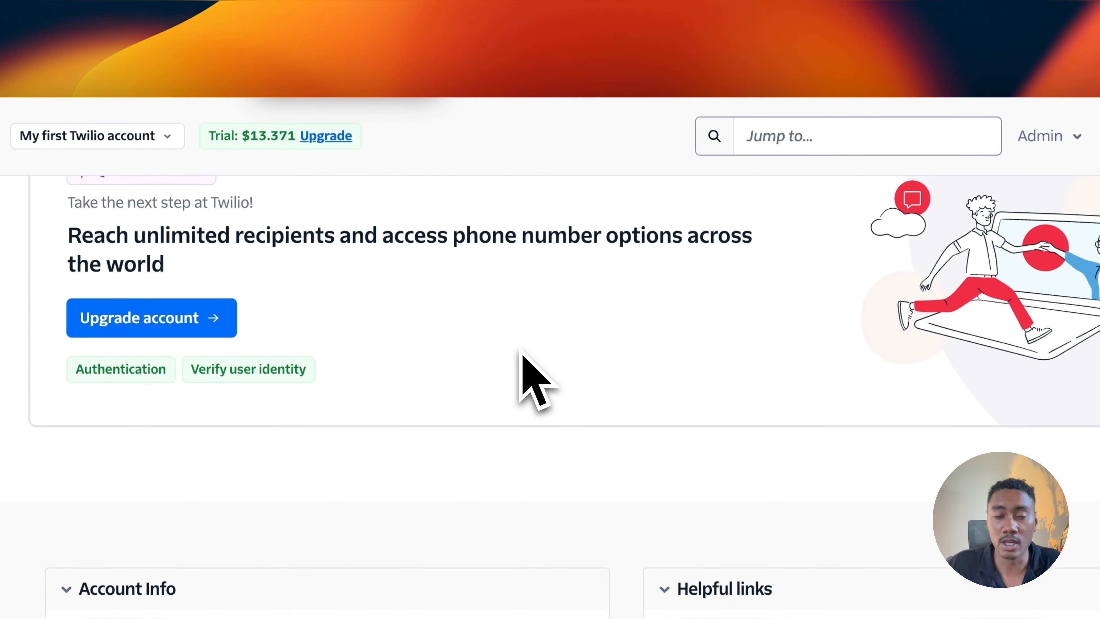
scroll(519, 349, "up", 2)
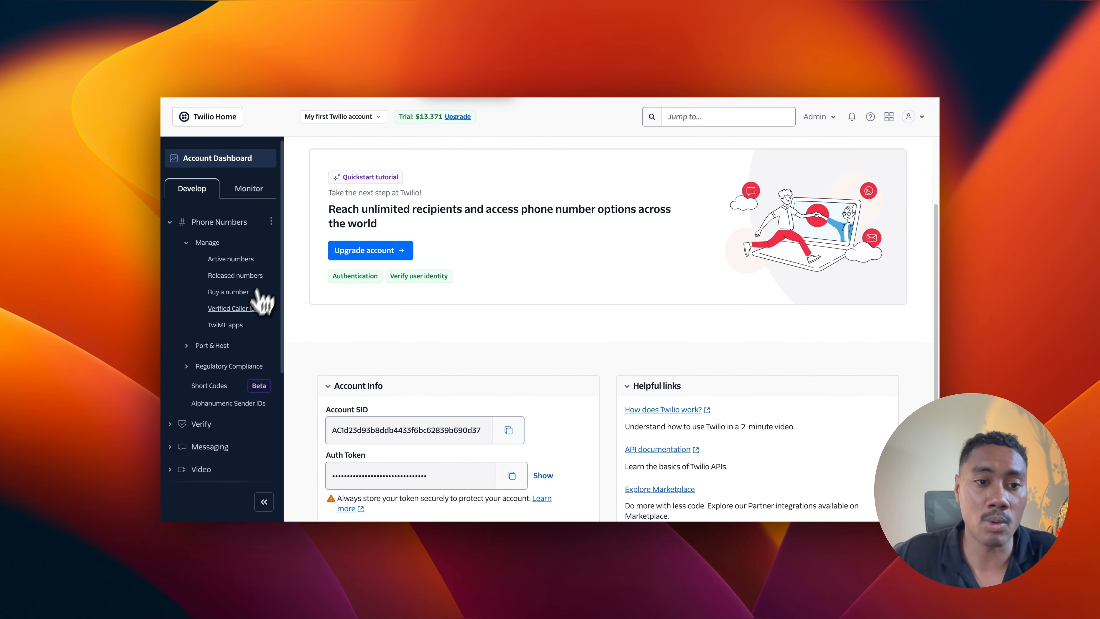
left_click(244, 310)
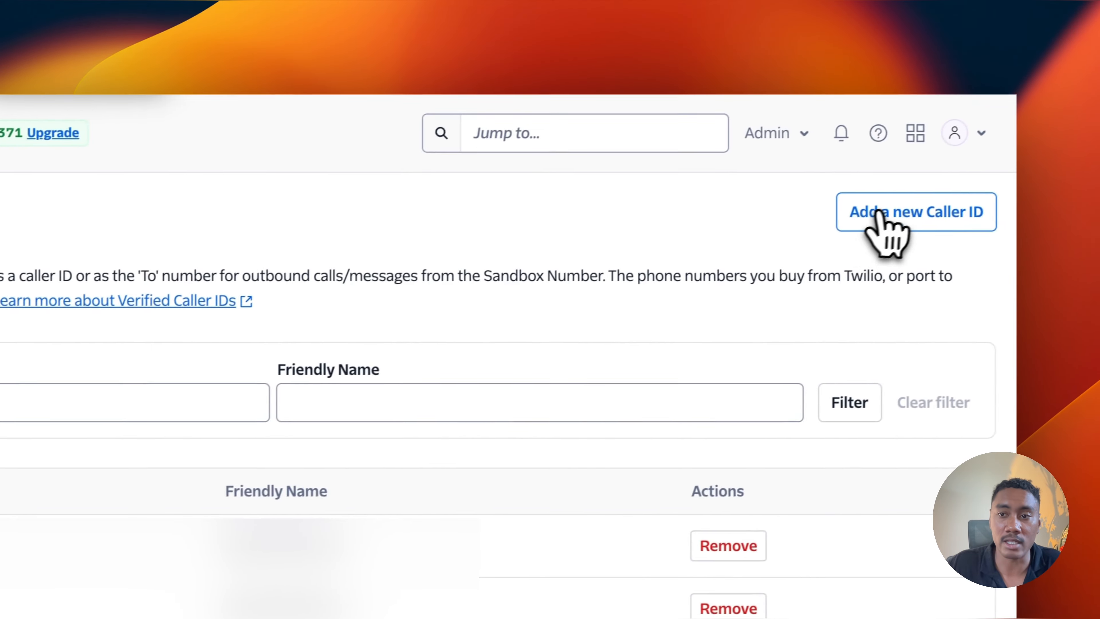
left_click(881, 212)
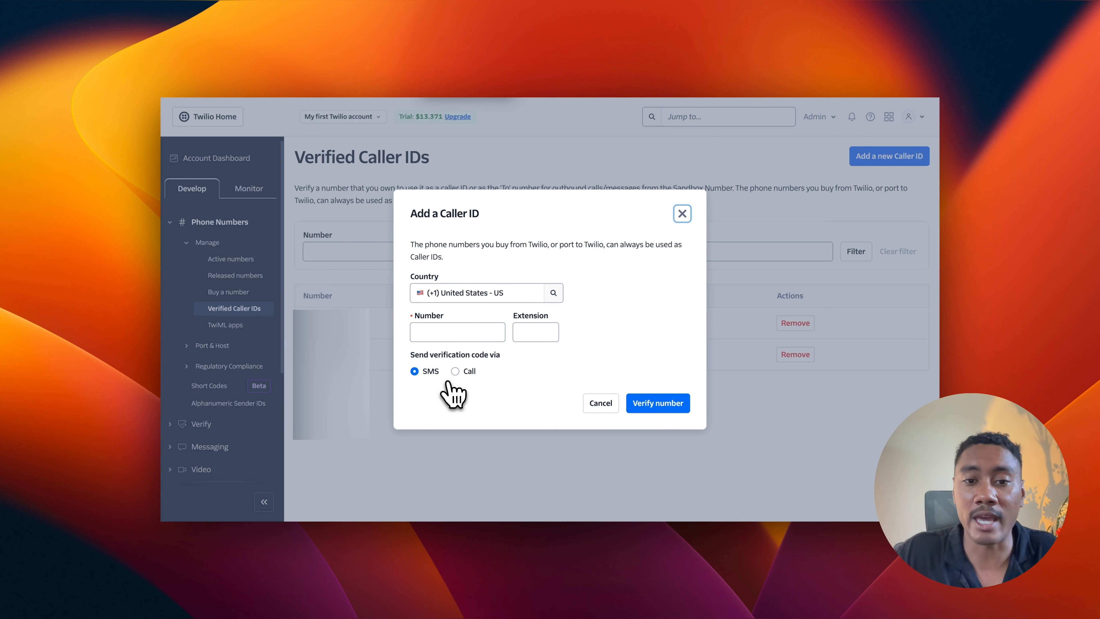
left_click(657, 403)
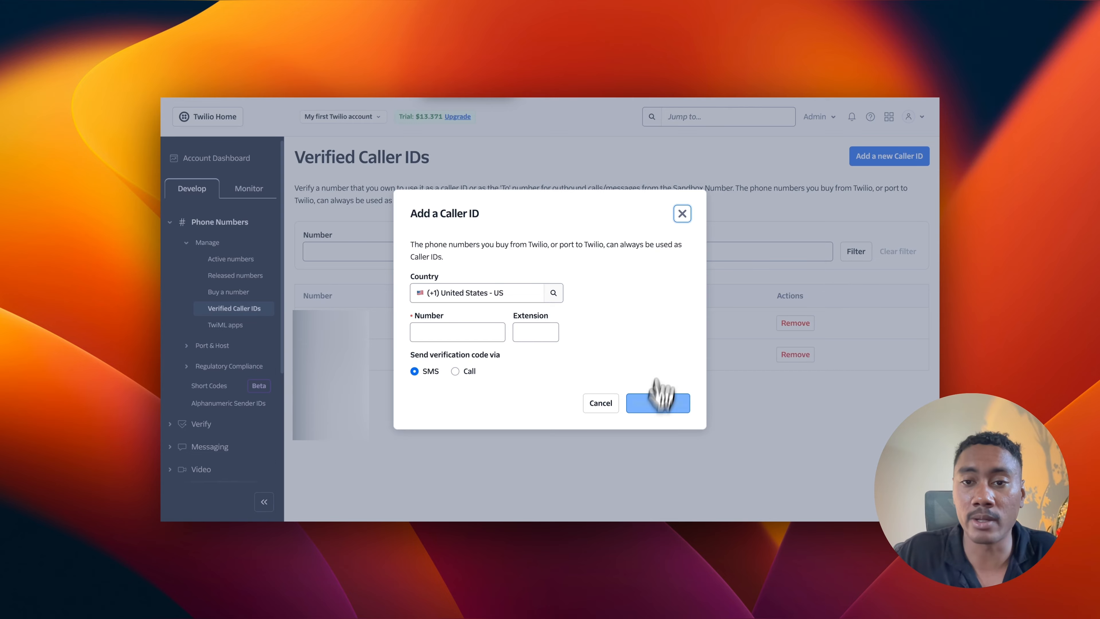
left_click(682, 213)
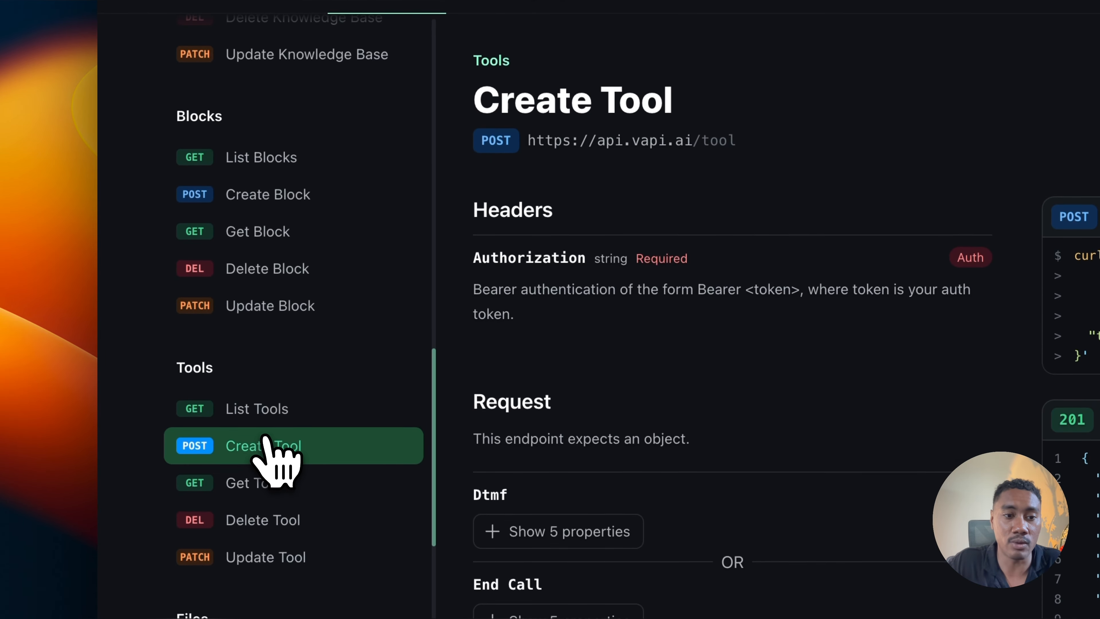
Step: Open the List Tools endpoint in the Vapi API reference and bring up its interactive request form
left_click(260, 412)
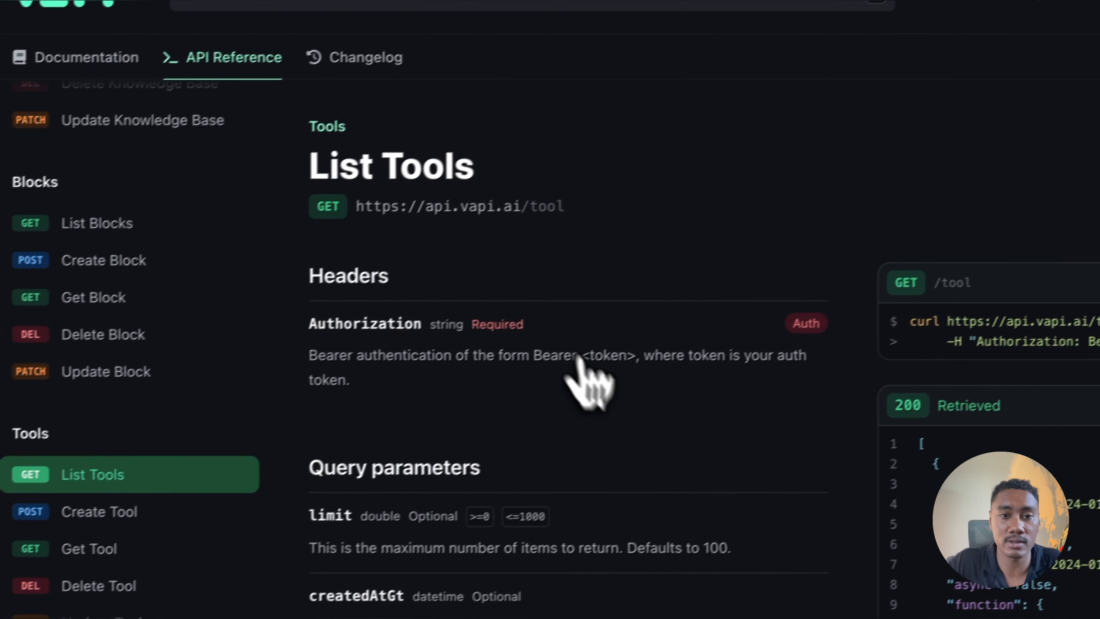
left_click(787, 377)
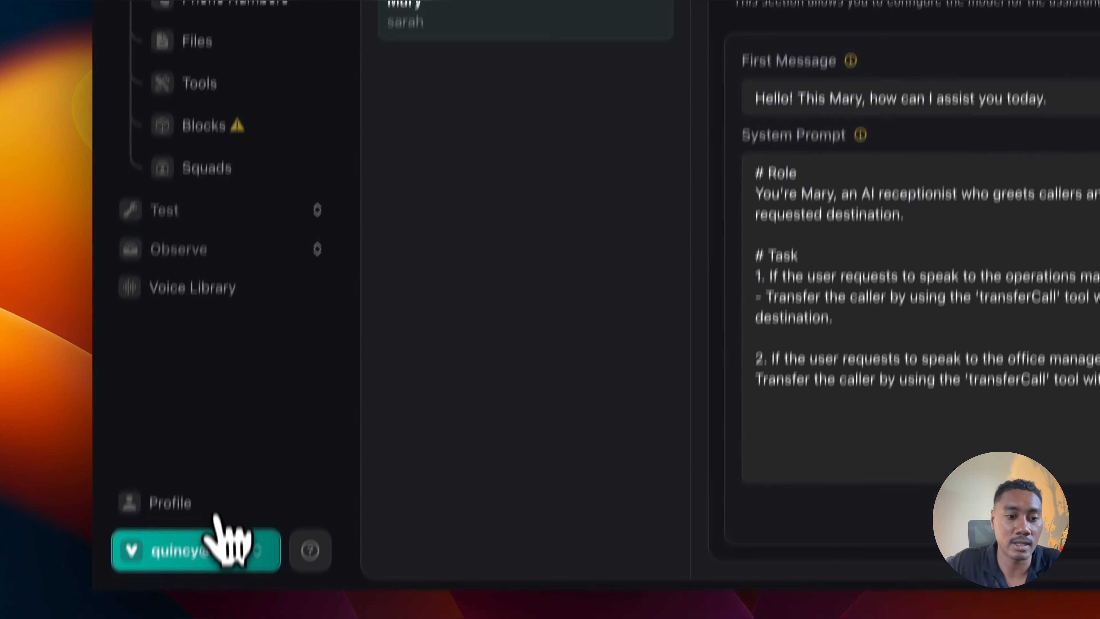
Step: Copy the private API key from the Vapi dashboard, enter it as the bearer token and send the List Tools GET request
left_click(228, 535)
left_click(234, 296)
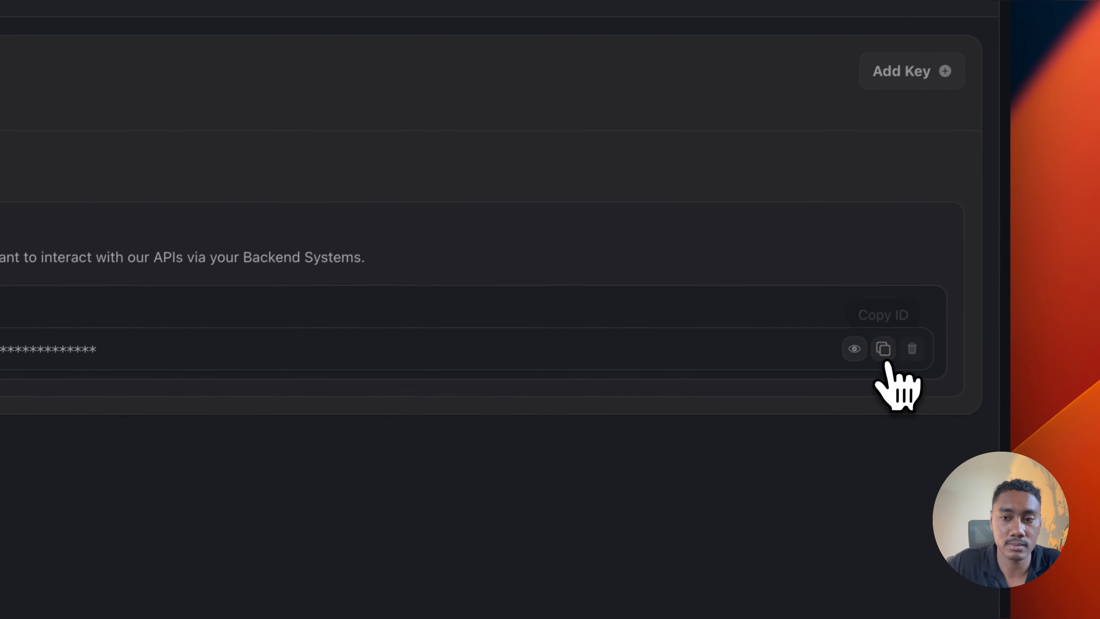
left_click(884, 350)
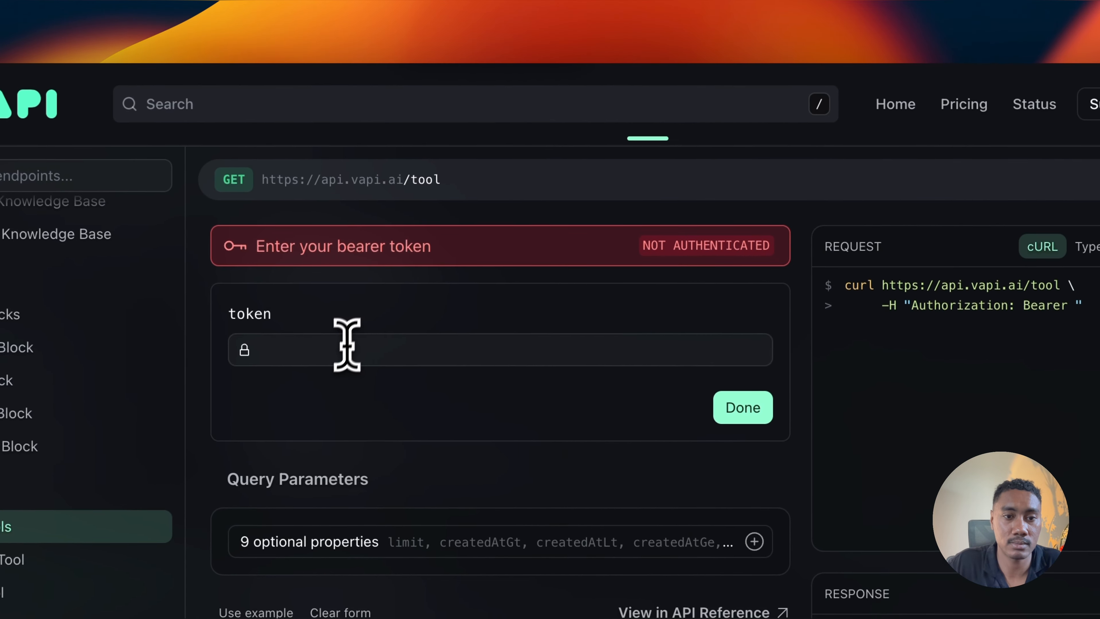
left_click(347, 347)
key("super+v")
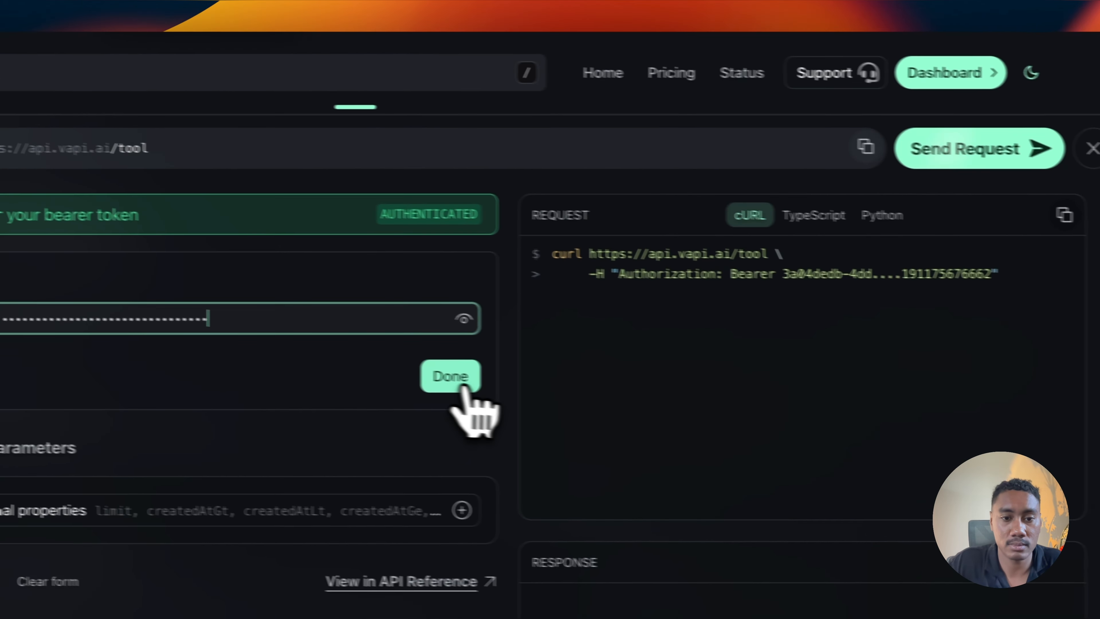
left_click(462, 387)
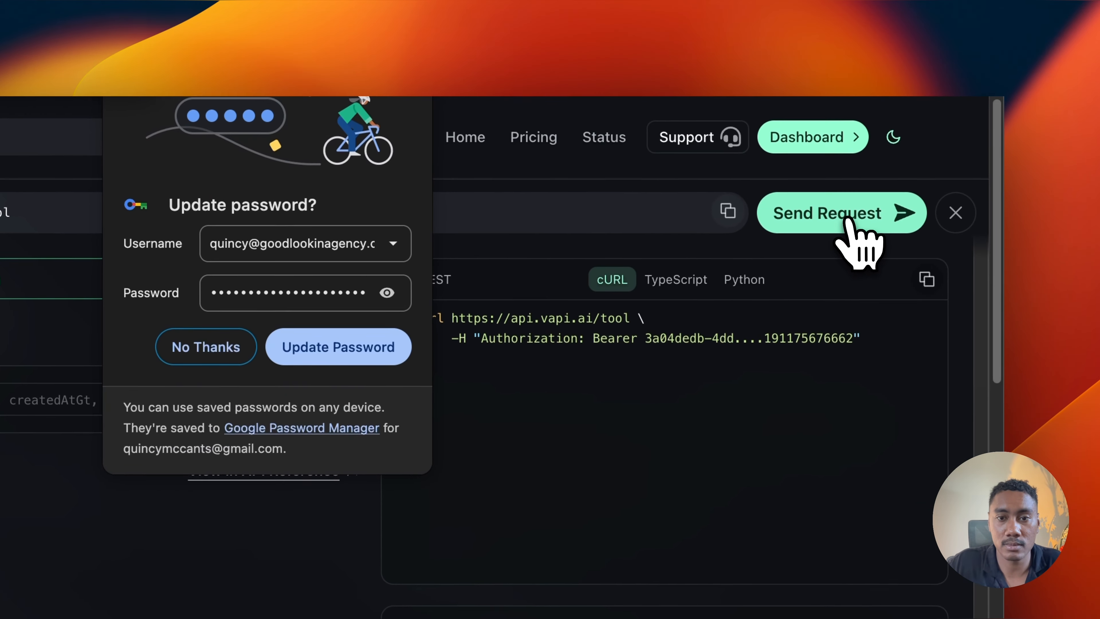
left_click(849, 220)
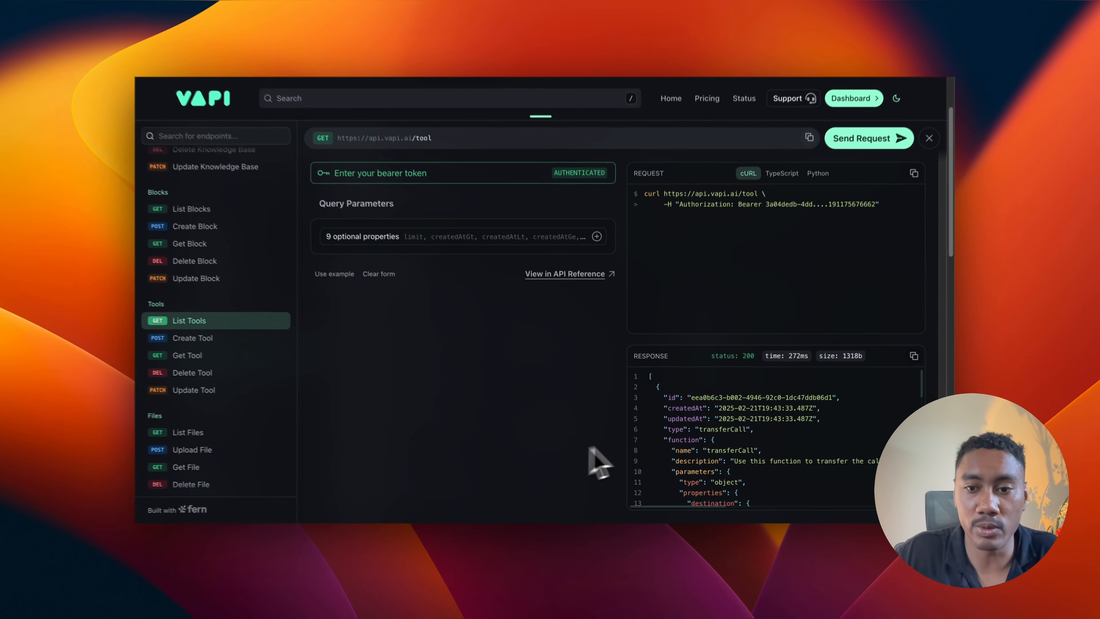
Step: Examine the transferCall tool's ID, function and destination parameters in the List Tools response
scroll(721, 421, "down", 1)
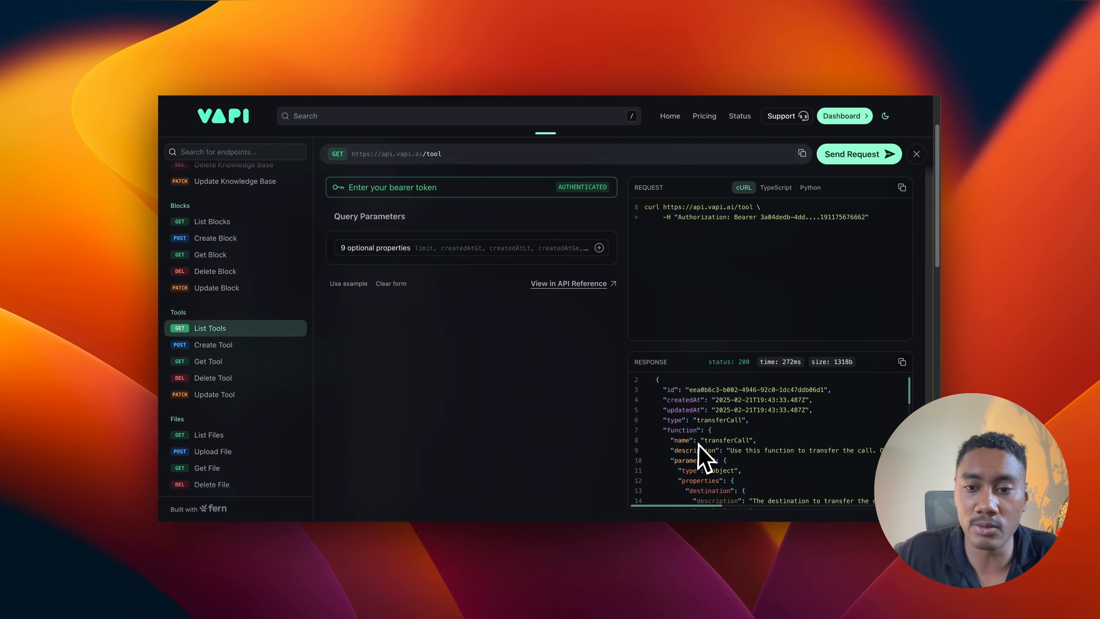
scroll(720, 422, "up", 1)
scroll(699, 444, "up", 1)
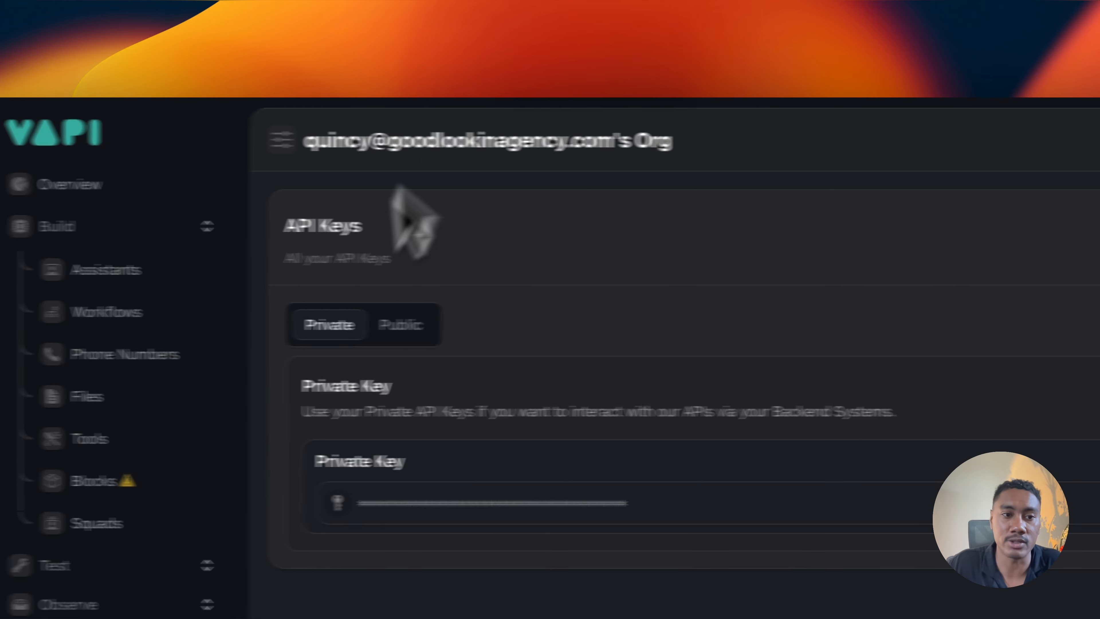
Step: Switch to the Vapi dashboard, open the receptionist assistant and check the tools assigned to its functions
left_click(135, 268)
left_click(362, 375)
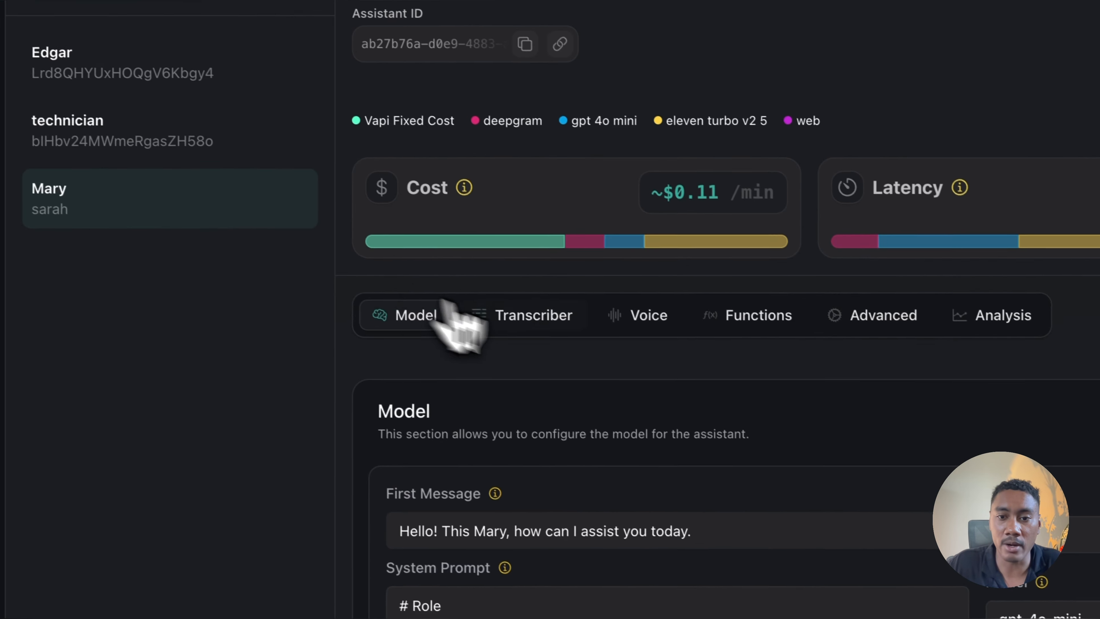
left_click(762, 319)
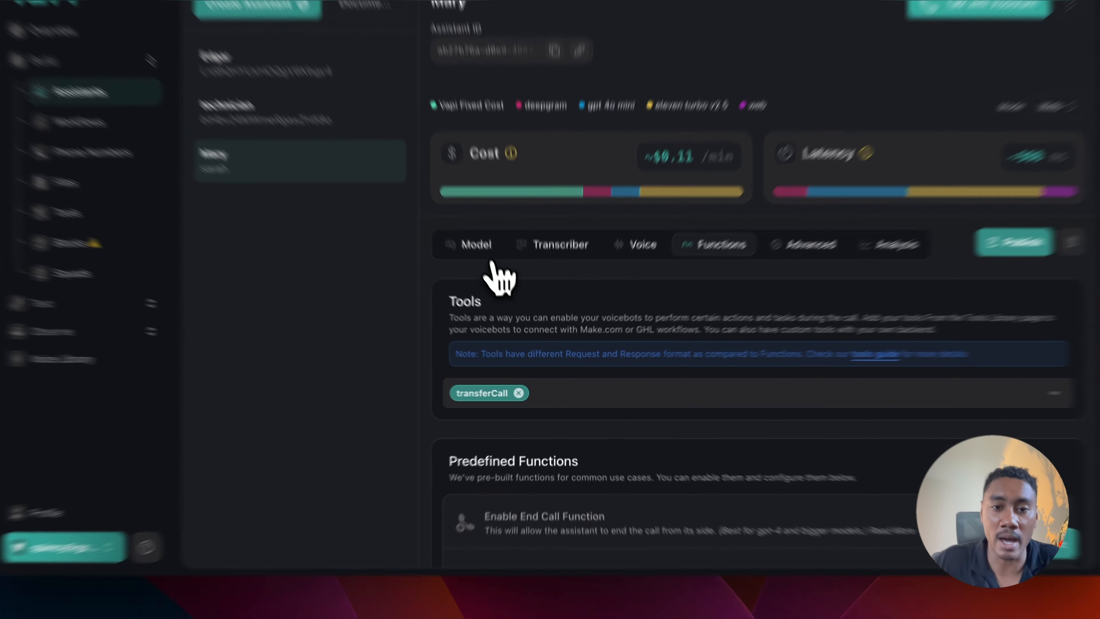
Step: Review the receptionist assistant's model settings, including its first message and system prompt
left_click(498, 290)
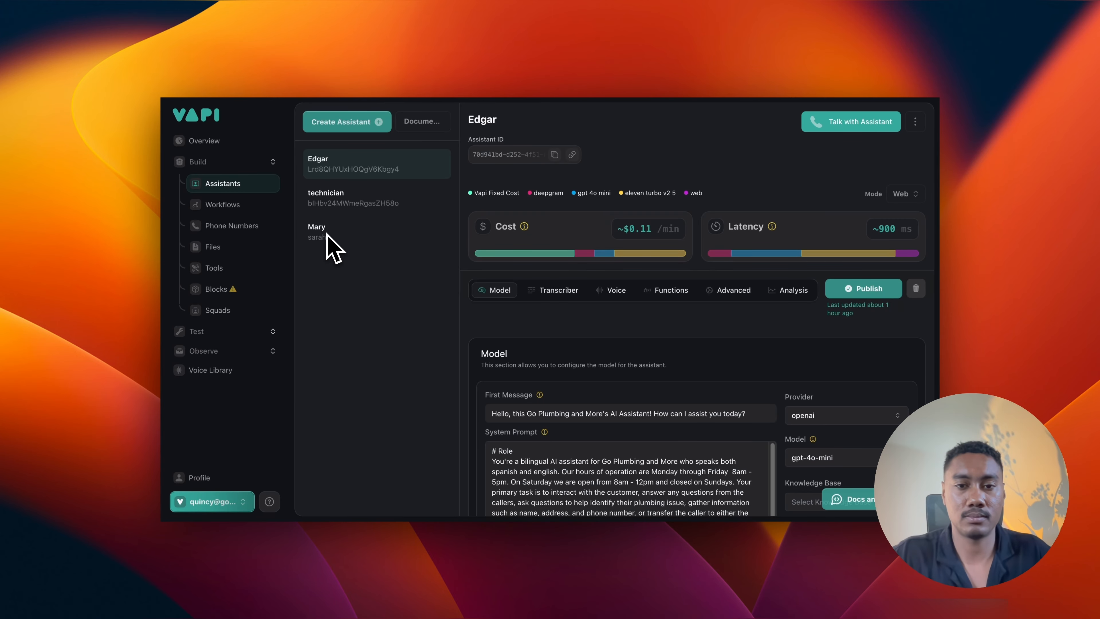
left_click(328, 235)
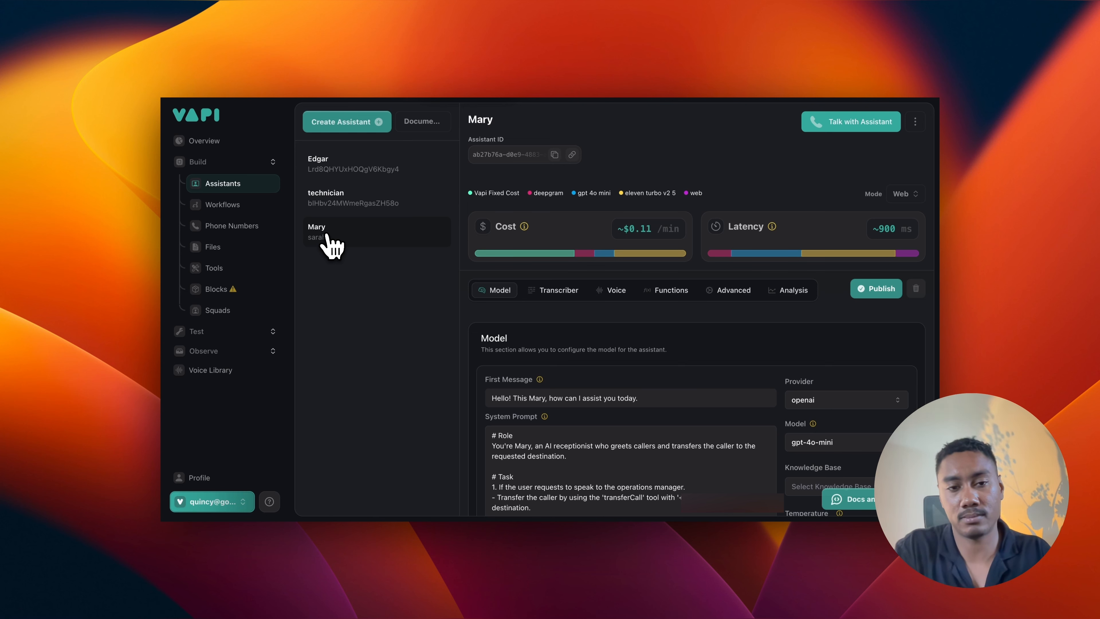
left_click(327, 236)
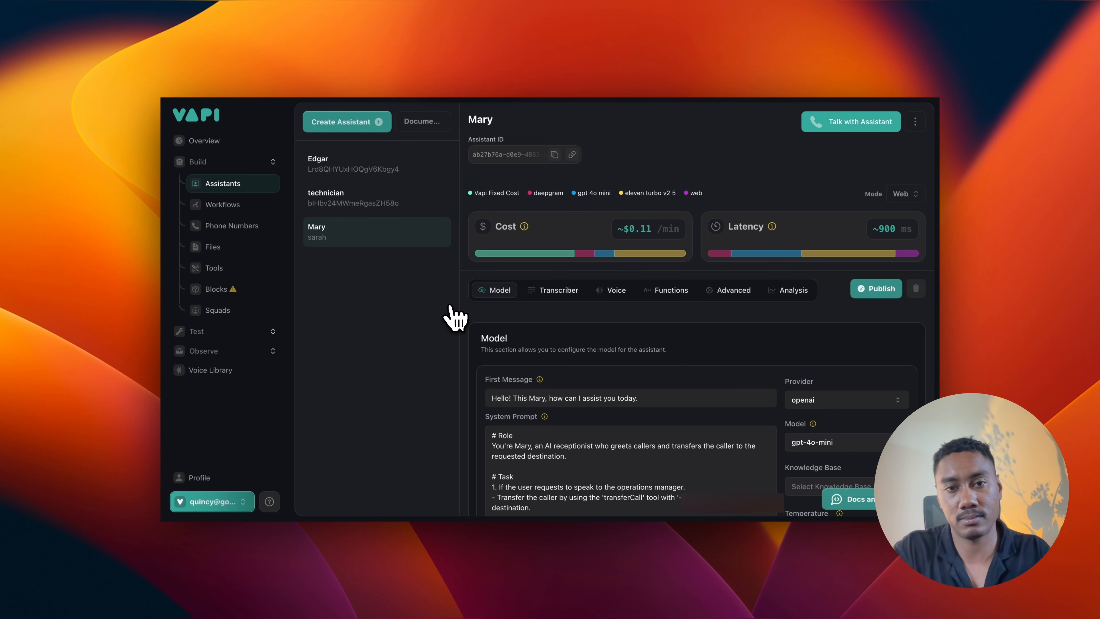